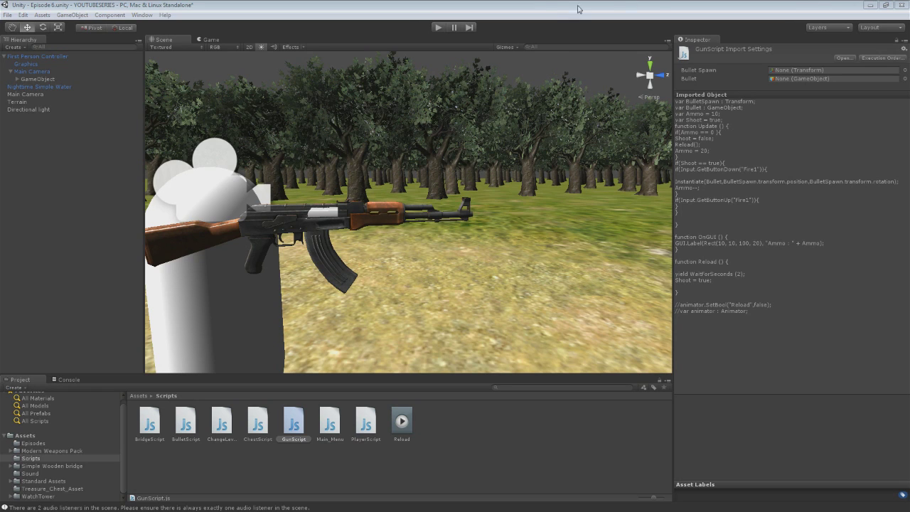
# Expand GameObject, inspect Bulletspawn, M4A1 Sopmod and AK-47, then reselect GameObject to view its Gun Script.
pyautogui.click(532, 4)
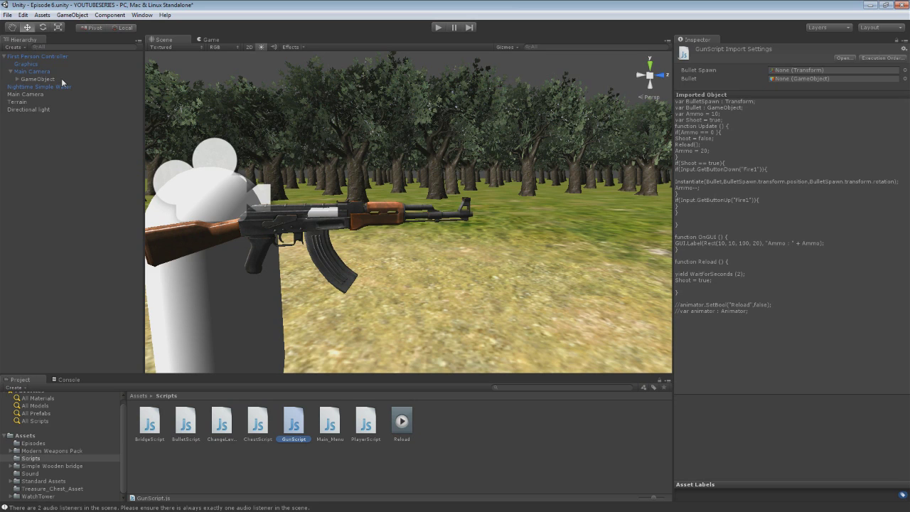
pyautogui.click(37, 78)
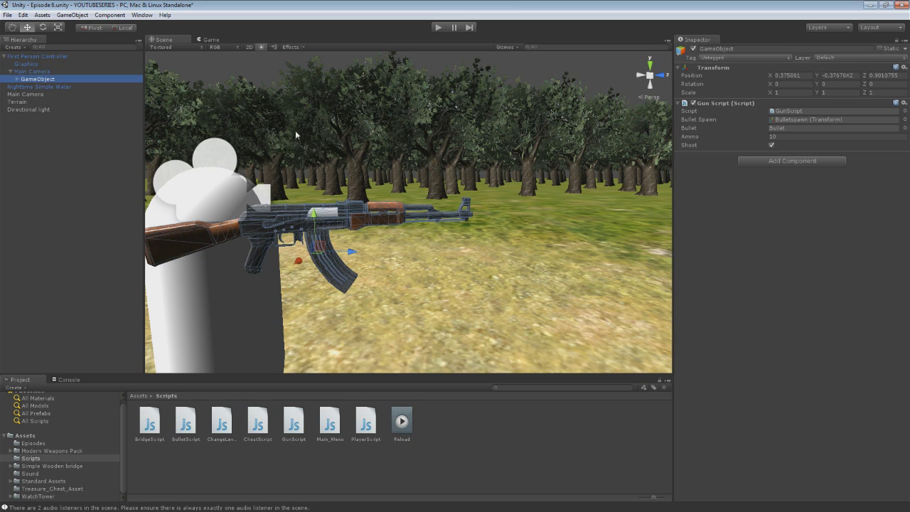
pyautogui.click(26, 71)
pyautogui.click(35, 79)
pyautogui.click(16, 81)
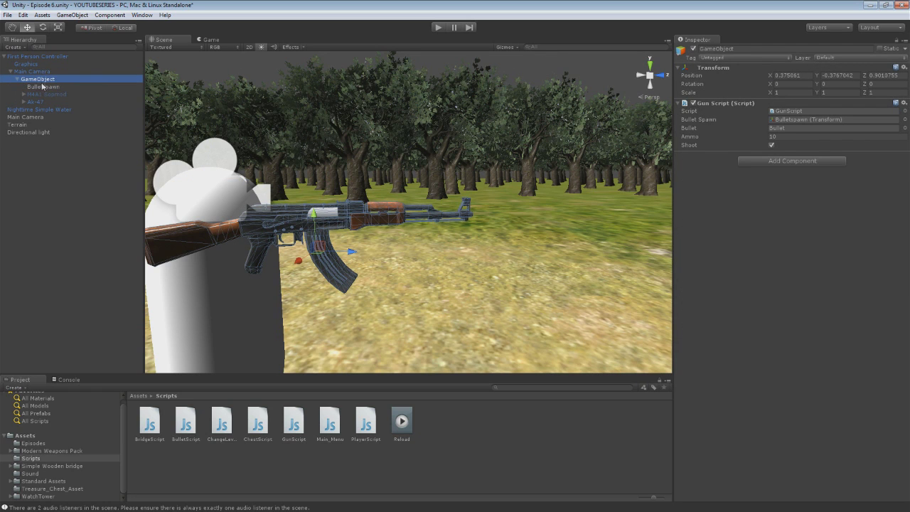
pyautogui.click(44, 86)
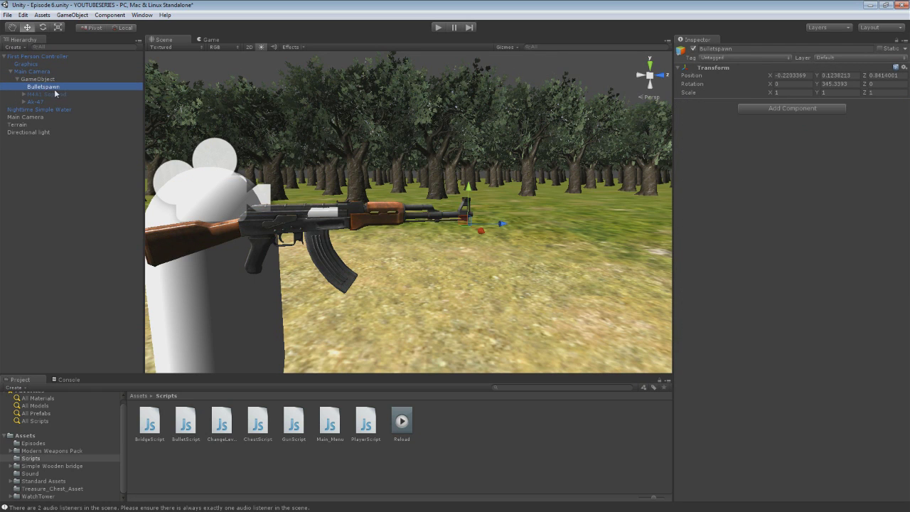
pyautogui.click(56, 95)
pyautogui.click(44, 102)
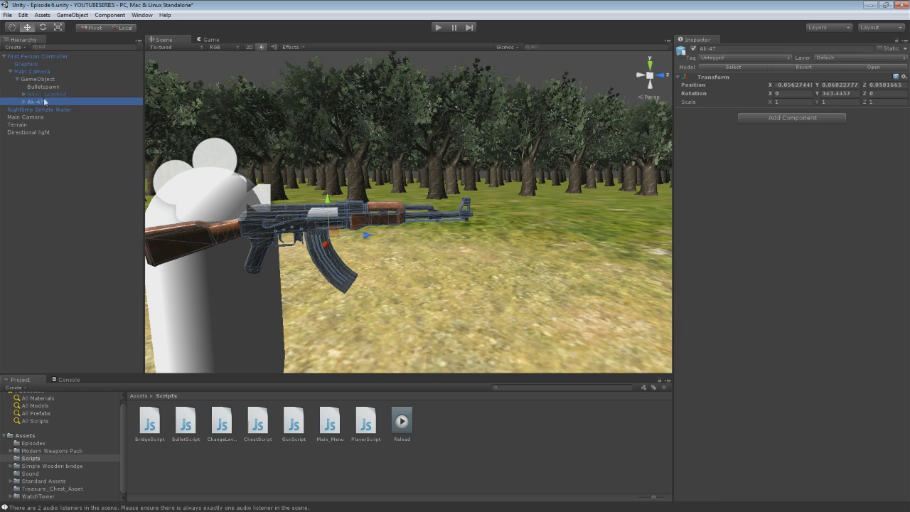
pyautogui.click(36, 79)
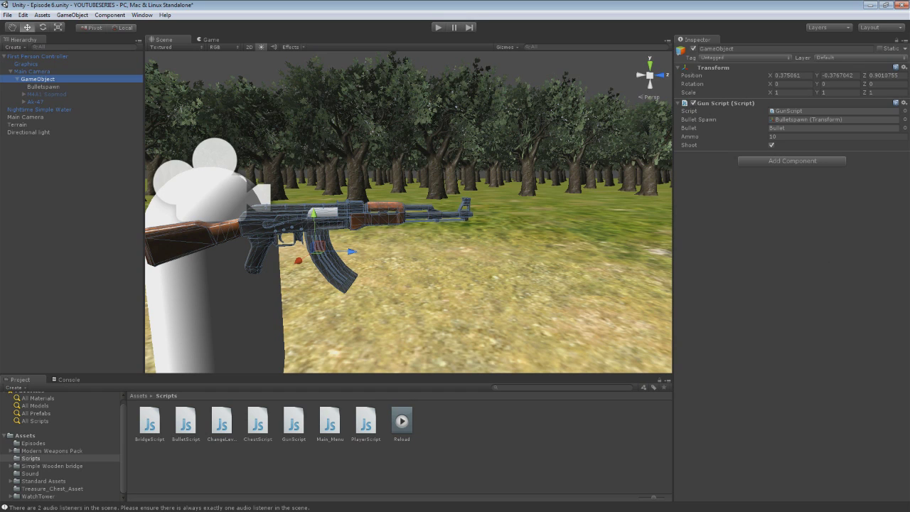
# Rename the gun holder object to Gunhandler.
pyautogui.click(44, 86)
pyautogui.click(28, 79)
pyautogui.click(730, 49)
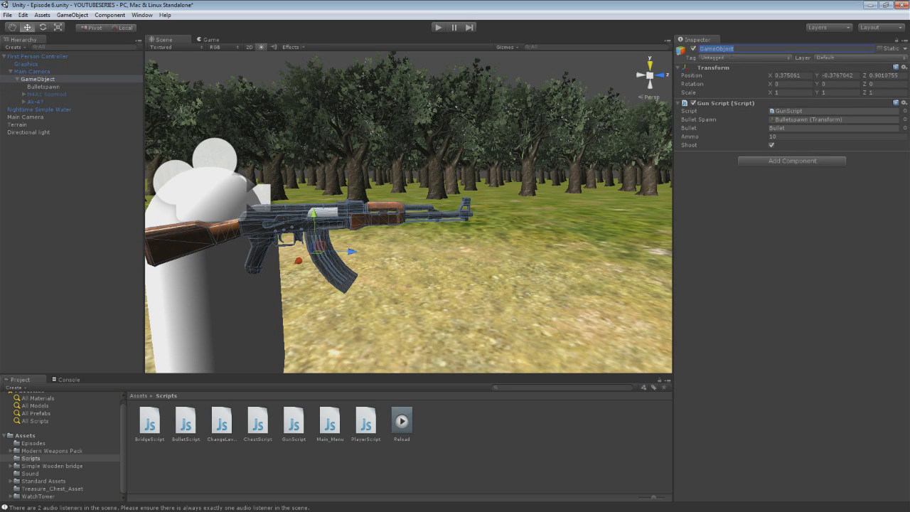
pyautogui.write('Gunhandler')
pyautogui.press('Return')
# Open the Animation window and dock it below the Scene view.
pyautogui.click(142, 15)
pyautogui.click(164, 118)
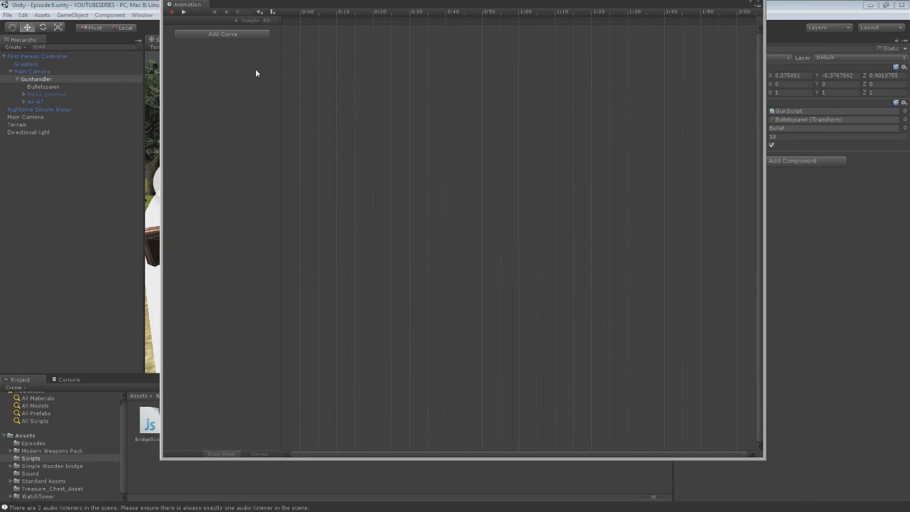
pyautogui.moveTo(189, 4); pyautogui.dragTo(265, 308)
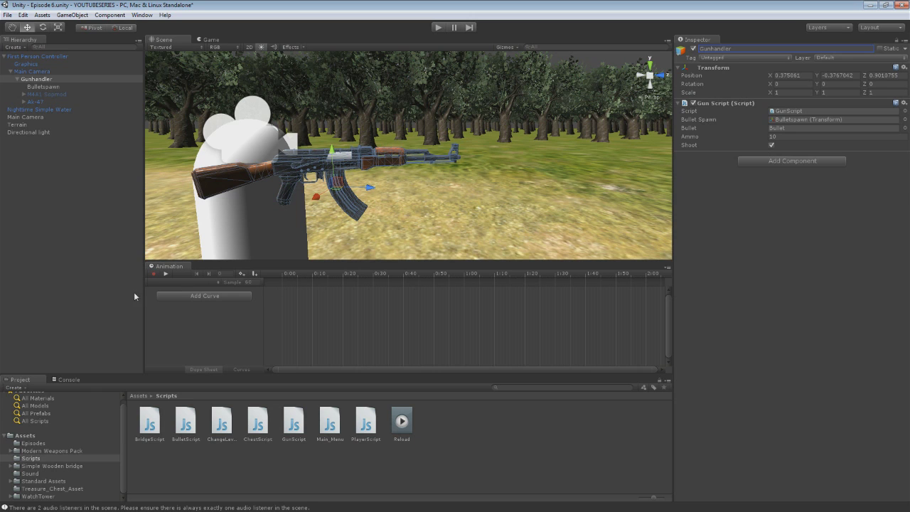
# Start a new Gunhandler animation and delete the old Reload.anim file.
pyautogui.click(158, 276)
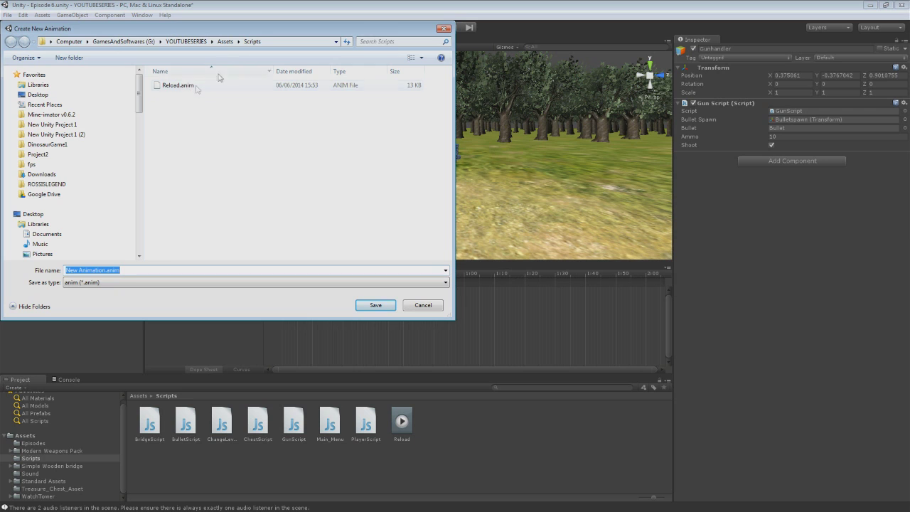
pyautogui.click(181, 85)
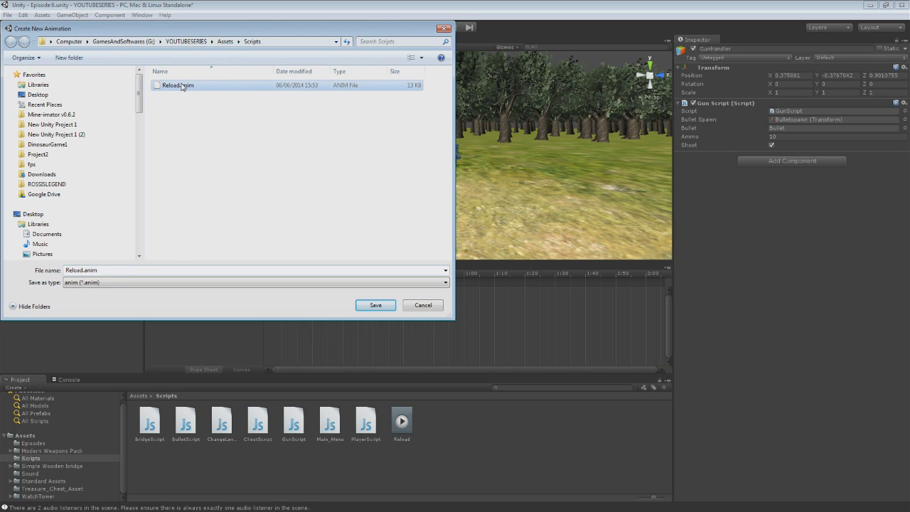
pyautogui.press('Delete')
pyautogui.press('Return')
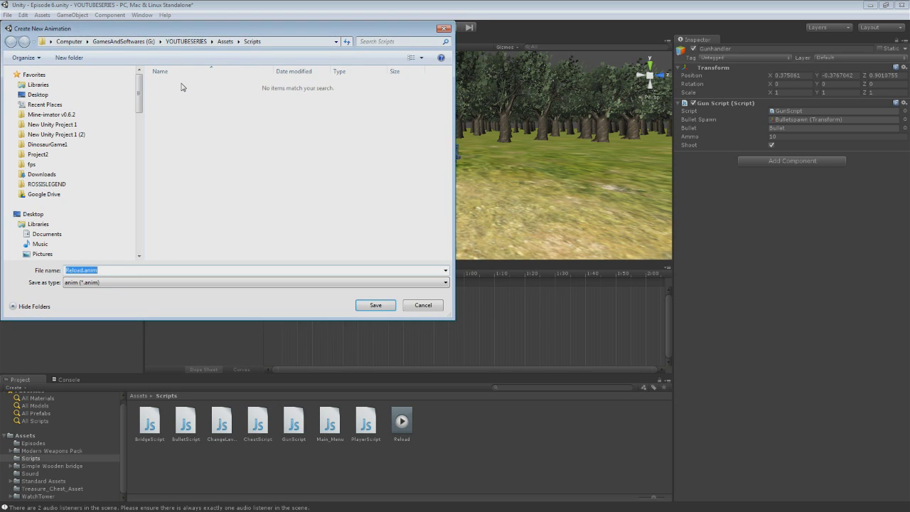
# Create a folder named Animation in Assets and open it.
pyautogui.click(225, 41)
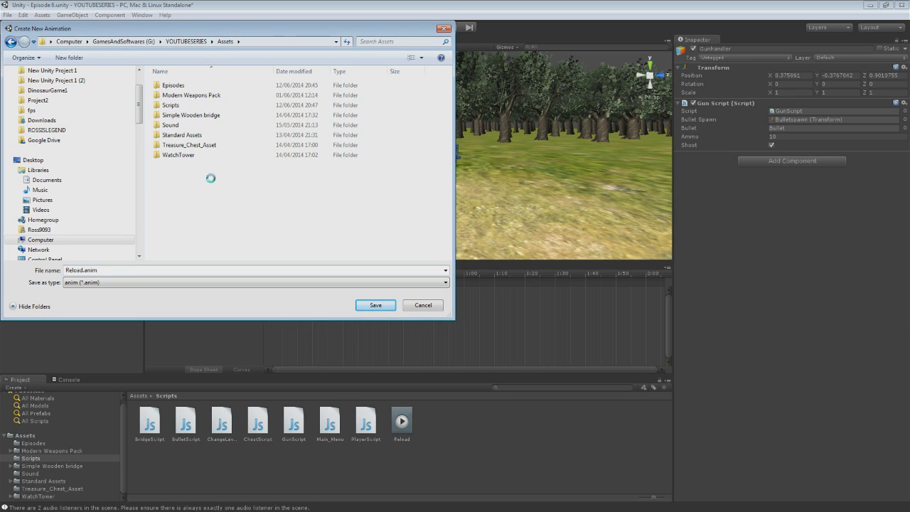
pyautogui.rightClick(199, 210)
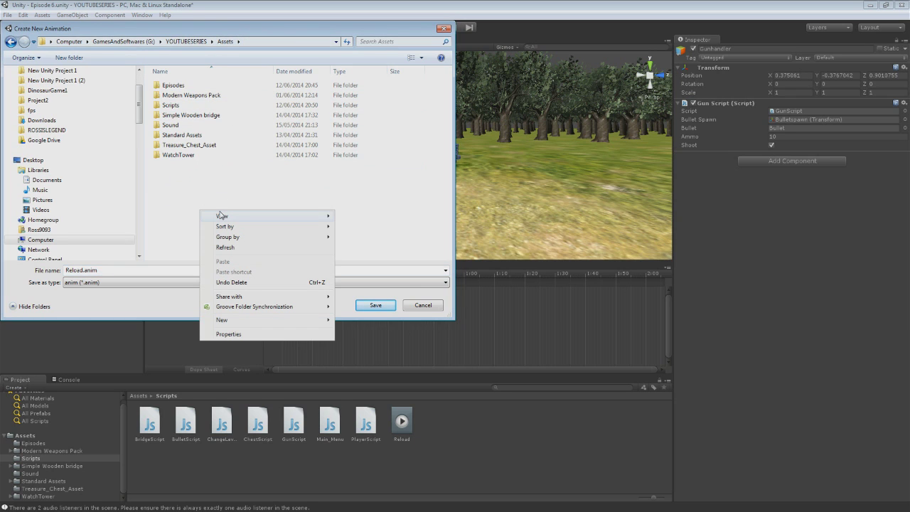
pyautogui.moveTo(250, 324)
pyautogui.click(353, 318)
pyautogui.write('Animation')
pyautogui.press('Return')
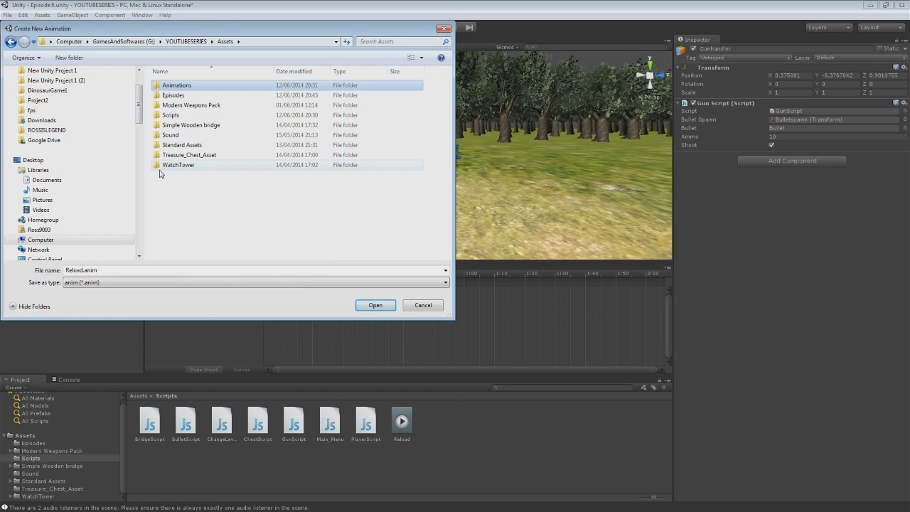
pyautogui.doubleClick(176, 85)
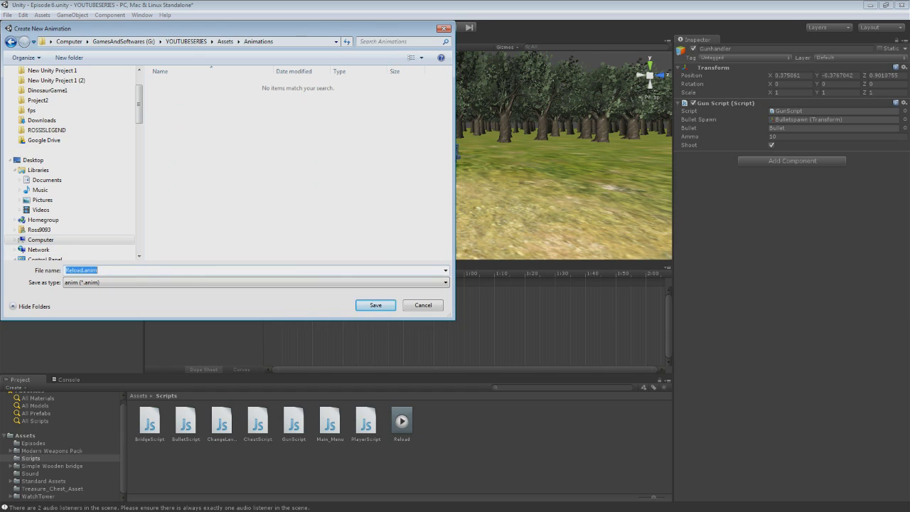
# Save the new clip as Nonwalking_Idle.
pyautogui.write('Rel')
pyautogui.press('BackSpace')
pyautogui.press('BackSpace')
pyautogui.press('BackSpace')
pyautogui.write('Nonwalking_Idle')
pyautogui.press('Return')
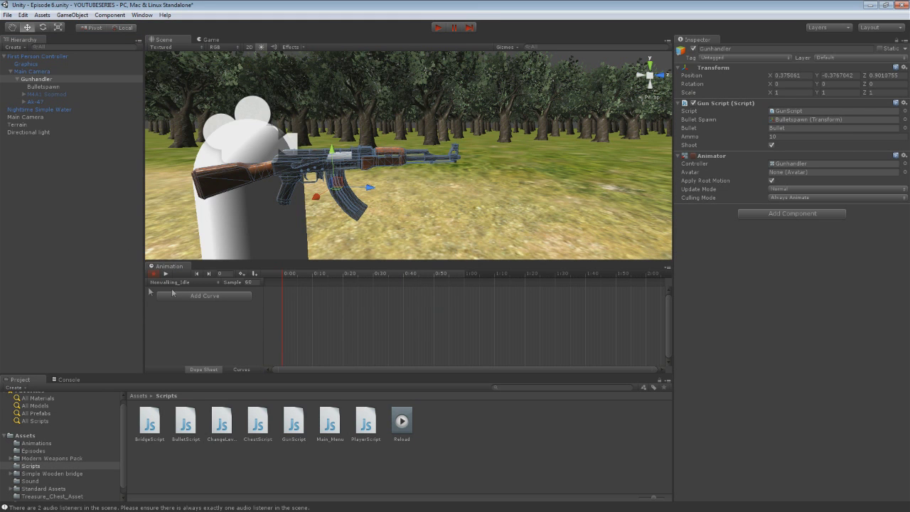
# Add a Gunhandler Position curve and drag its end keyframes toward the clip start.
pyautogui.click(187, 296)
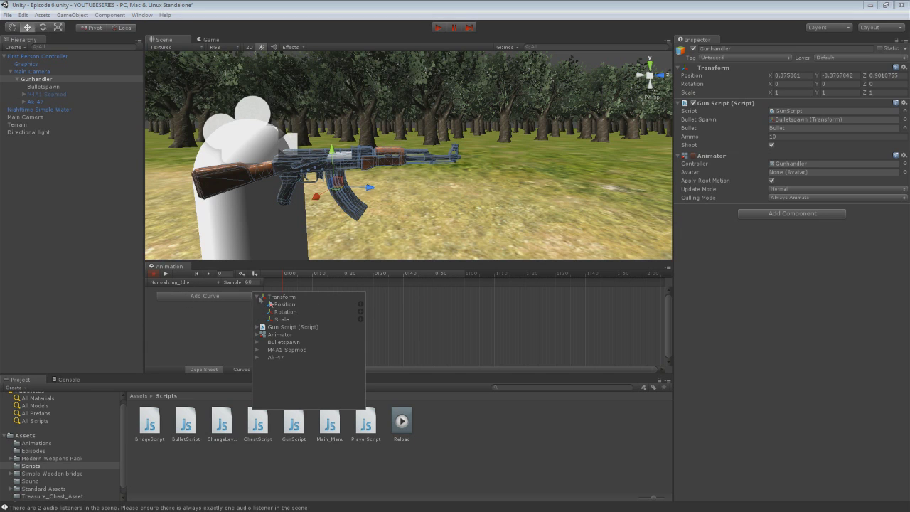
pyautogui.click(360, 304)
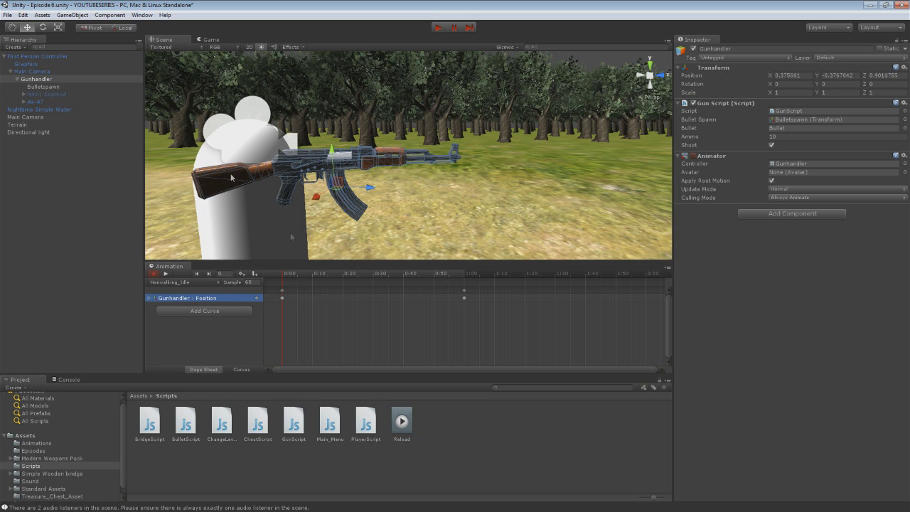
pyautogui.hotkey('ctrl', 'p')
pyautogui.moveTo(464, 297); pyautogui.dragTo(284, 293)
pyautogui.moveTo(285, 294); pyautogui.dragTo(297, 296)
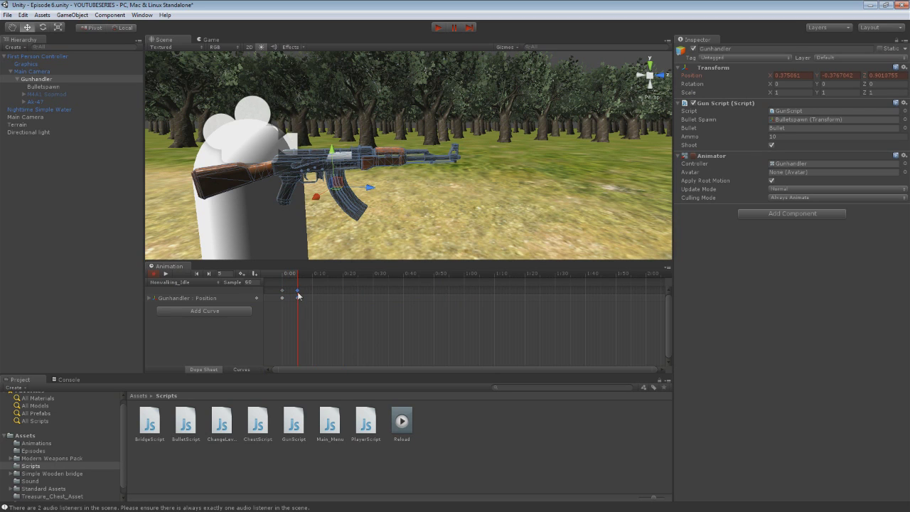
pyautogui.click(282, 297)
# Move the frame-5 Position keys to the clip start and rewind to frame 0.
pyautogui.moveTo(300, 277); pyautogui.dragTo(295, 277)
pyautogui.scroll(3, 308, 277)
pyautogui.scroll(-3, 305, 277)
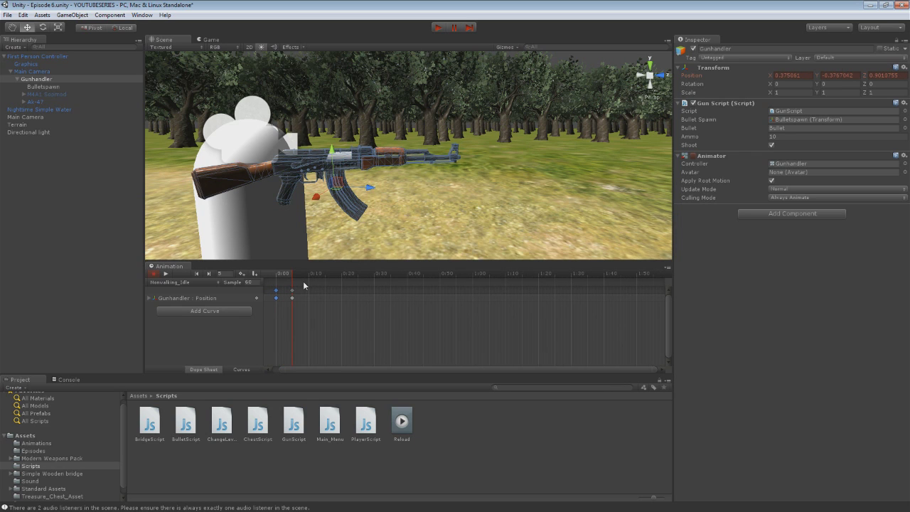
pyautogui.scroll(2, 289, 293)
pyautogui.scroll(1, 290, 292)
pyautogui.moveTo(291, 292)
pyautogui.mouseDown()
pyautogui.moveTo(271, 291)
pyautogui.moveTo(294, 294)
pyautogui.mouseUp()
pyautogui.click(270, 277)
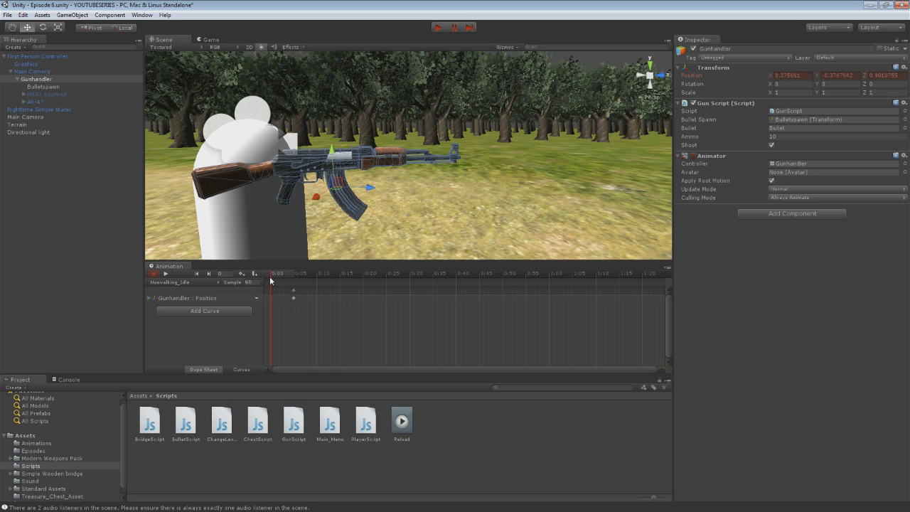
# Preview the Nonwalking_Idle clip, toggling animation recording off and back on.
pyautogui.click(166, 274)
pyautogui.scroll(-10, 385, 296)
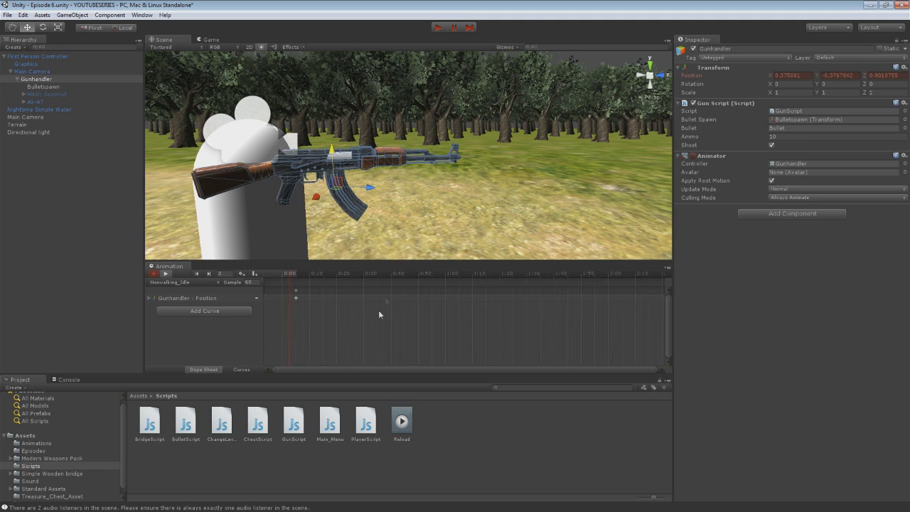
pyautogui.scroll(-5, 364, 314)
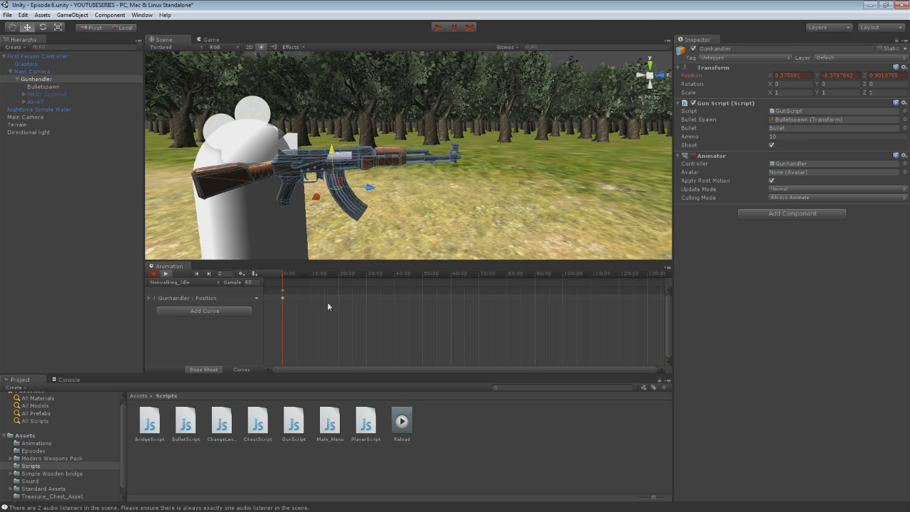
pyautogui.click(153, 274)
pyautogui.scroll(2, 292, 295)
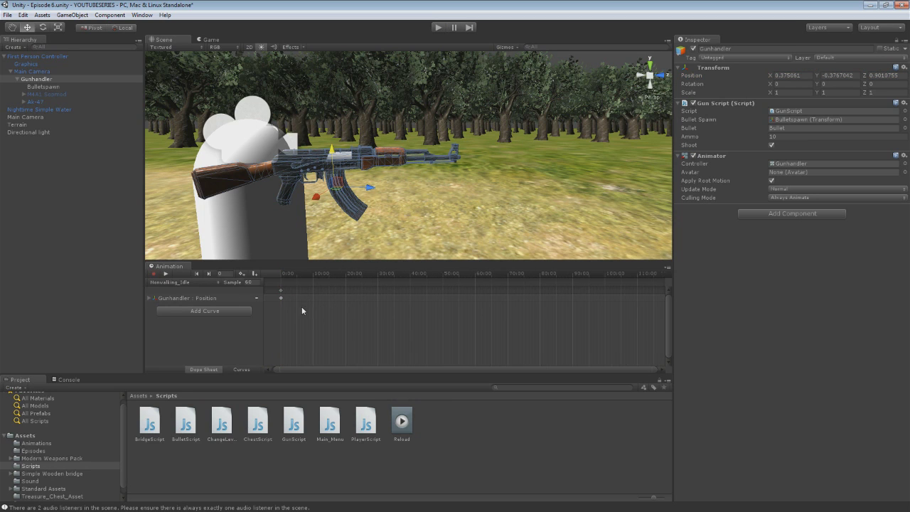
pyautogui.click(282, 292)
pyautogui.scroll(5, 294, 296)
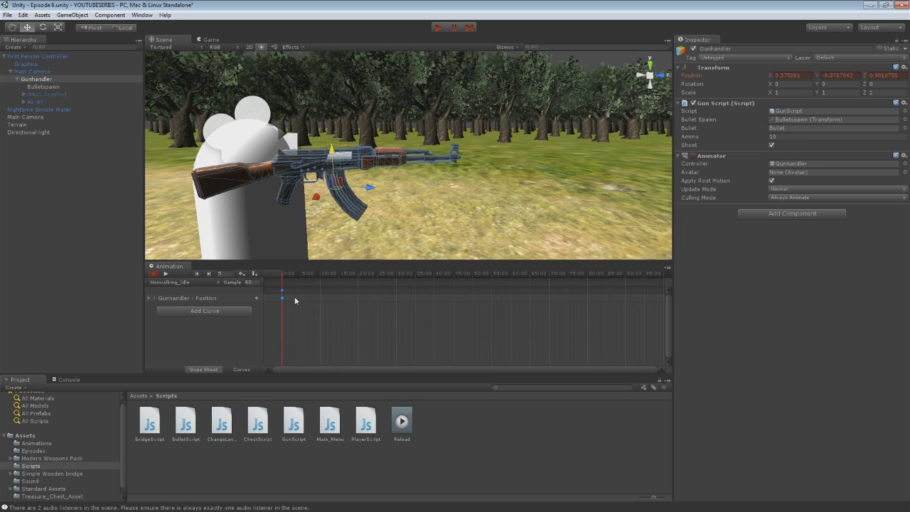
pyautogui.click(164, 274)
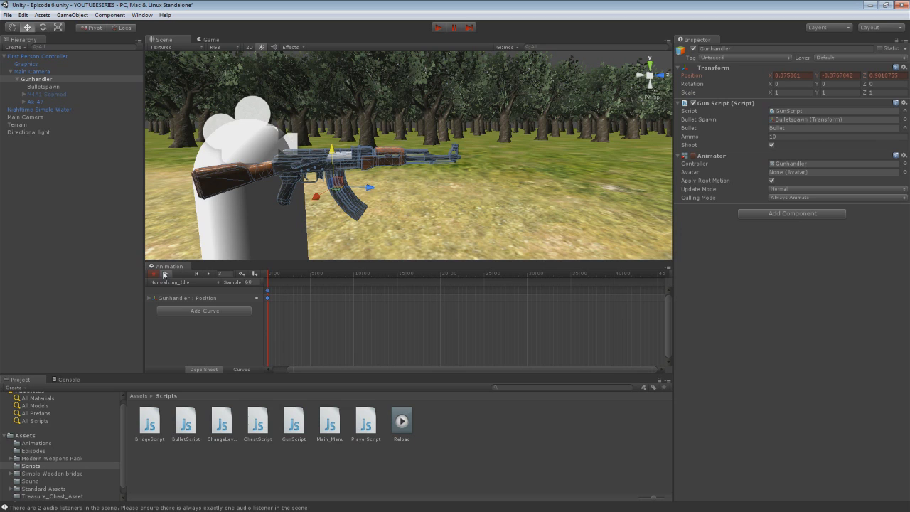
# Stop preview and recording, then create a new clip saved as Shoot.
pyautogui.click(164, 274)
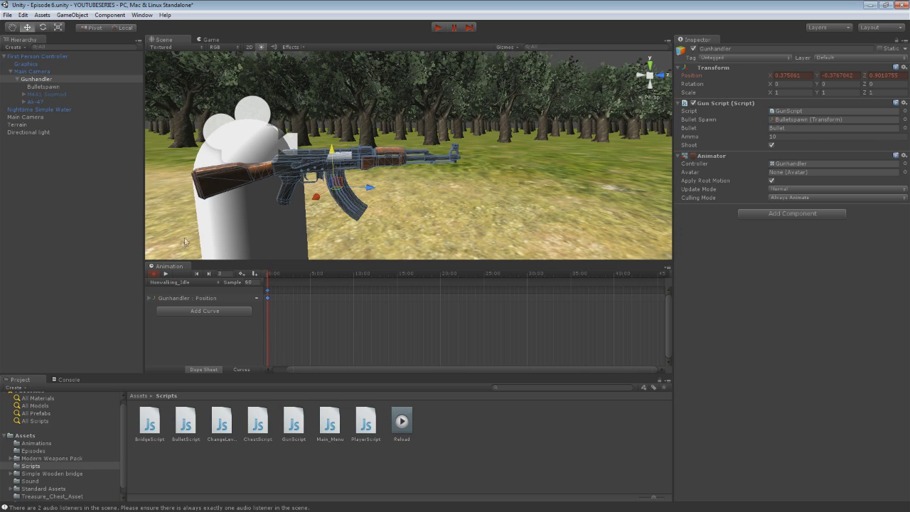
pyautogui.click(155, 273)
pyautogui.click(206, 282)
pyautogui.click(185, 311)
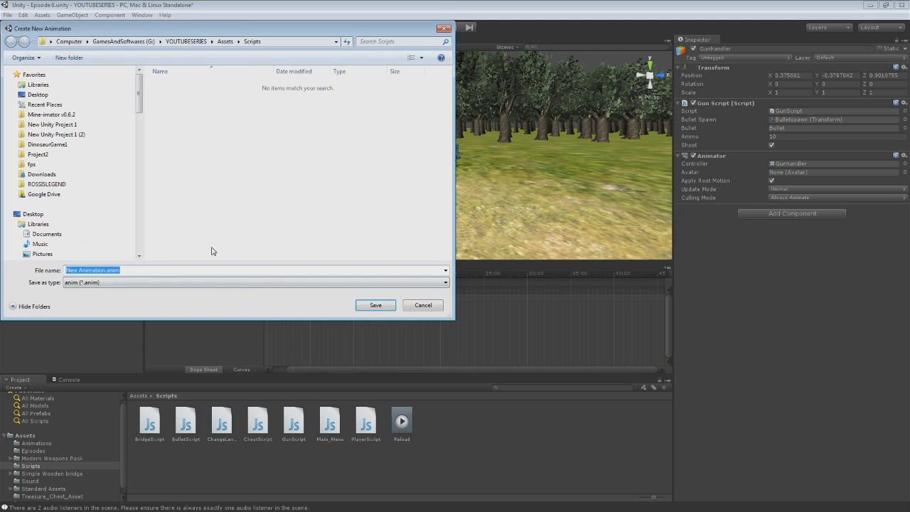
pyautogui.write('Shoot')
pyautogui.press('Return')
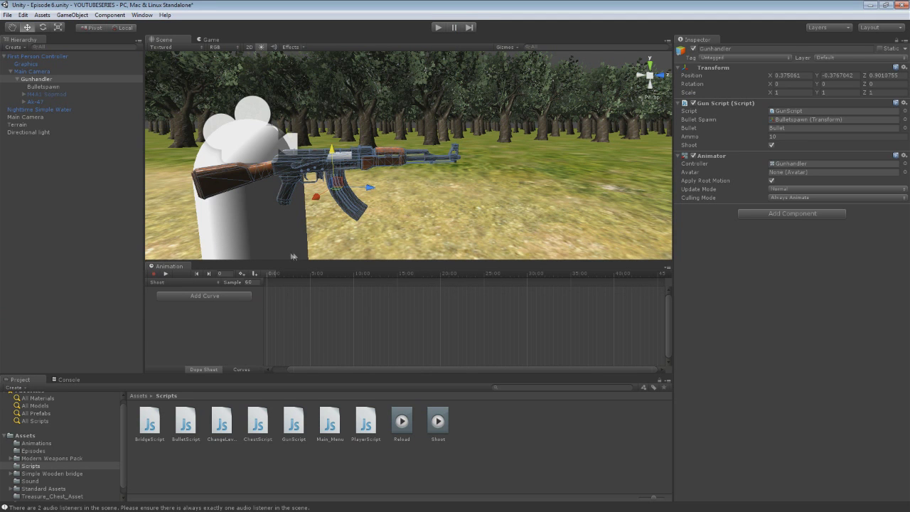
# Add a Gunhandler Transform Position curve and move its end keyframe from frame 60 to 24.
pyautogui.click(228, 296)
pyautogui.click(258, 296)
pyautogui.click(361, 304)
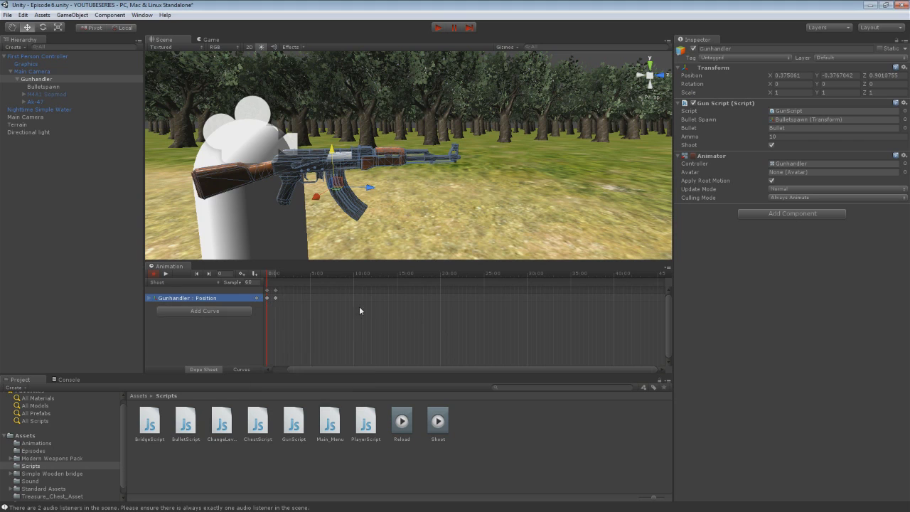
pyautogui.click(277, 297)
pyautogui.scroll(3, 306, 327)
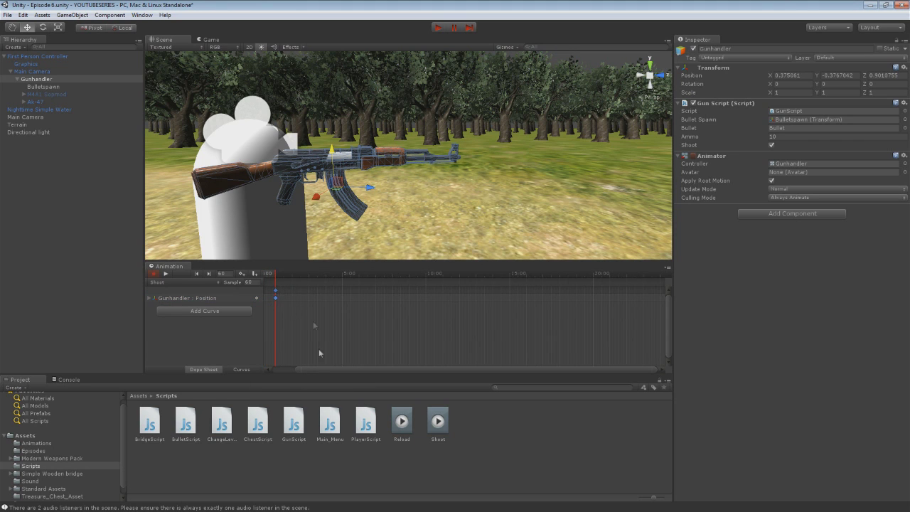
pyautogui.scroll(-4, 299, 309)
pyautogui.moveTo(299, 295); pyautogui.dragTo(271, 295)
pyautogui.scroll(3, 298, 306)
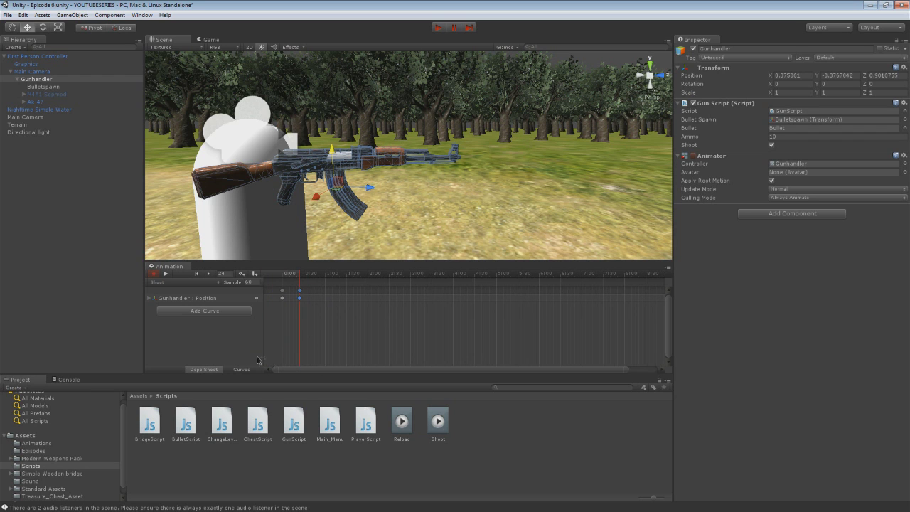
pyautogui.scroll(3, 302, 316)
# Resize the panels and move the keyframe near the start, aligned to frame 6.
pyautogui.moveTo(315, 371); pyautogui.dragTo(321, 365)
pyautogui.scroll(2, 327, 299)
pyautogui.scroll(1, 330, 291)
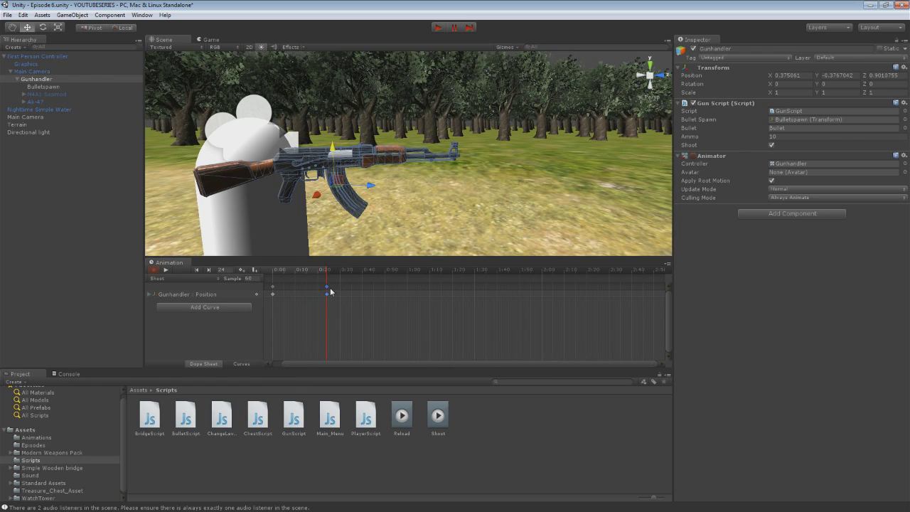
pyautogui.moveTo(327, 290)
pyautogui.mouseDown()
pyautogui.moveTo(296, 290)
pyautogui.moveTo(317, 290)
pyautogui.mouseUp()
pyautogui.moveTo(319, 285); pyautogui.dragTo(294, 290)
pyautogui.click(284, 276)
pyautogui.moveTo(286, 294); pyautogui.dragTo(284, 294)
# Push the gun back along Z for recoil and preview the Shoot clip.
pyautogui.moveTo(370, 184); pyautogui.dragTo(362, 182)
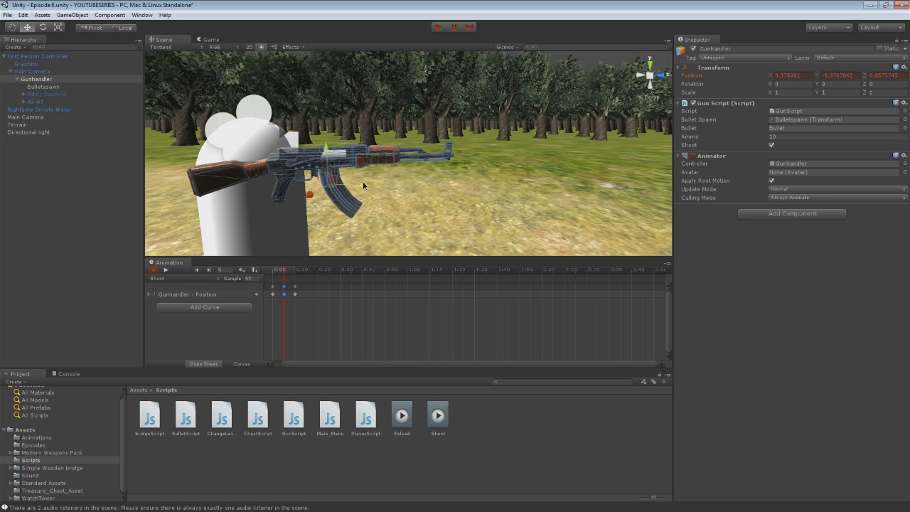
pyautogui.click(274, 275)
pyautogui.click(164, 271)
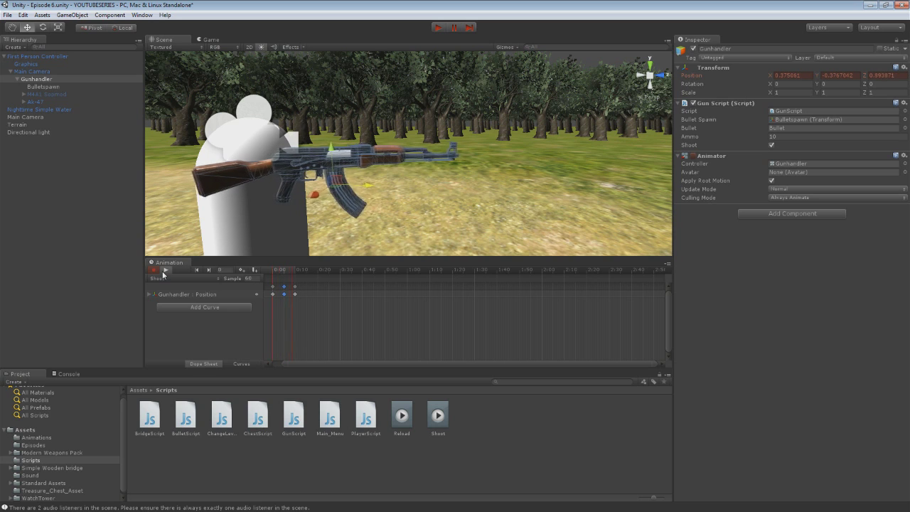
pyautogui.click(165, 271)
# Inspect the start keyframes and reselect Gunhandler to show its Shoot animation.
pyautogui.click(273, 287)
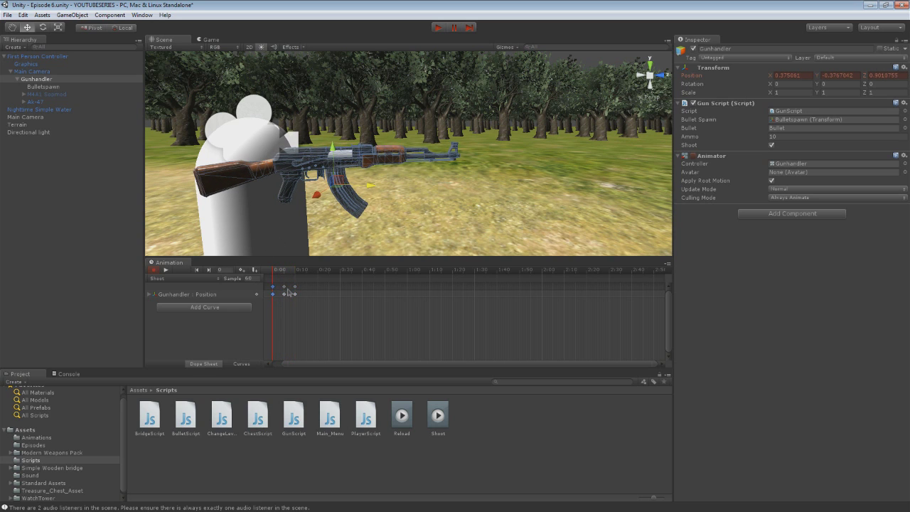
pyautogui.click(285, 288)
pyautogui.click(300, 285)
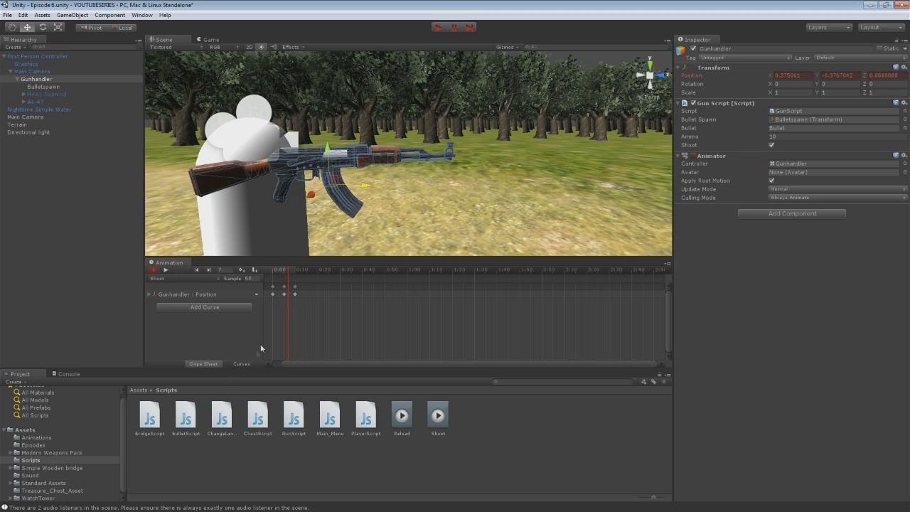
pyautogui.click(234, 308)
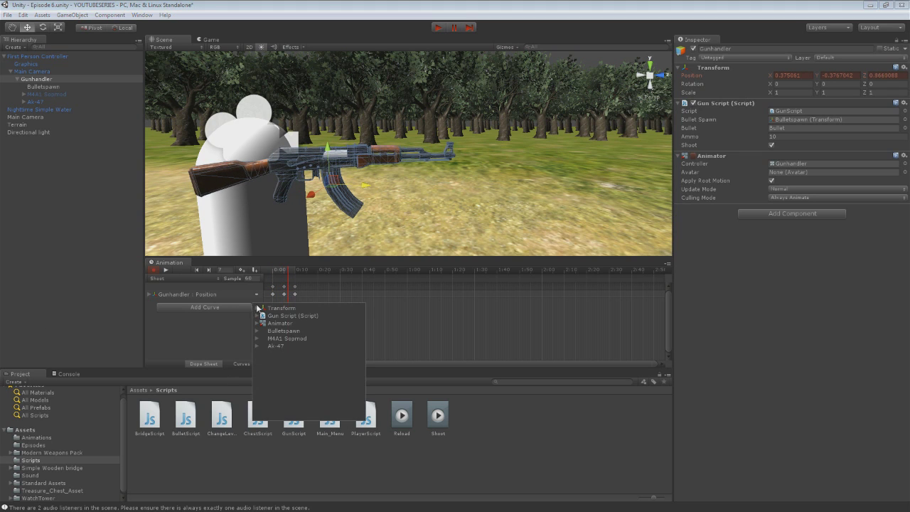
pyautogui.click(228, 353)
pyautogui.click(25, 72)
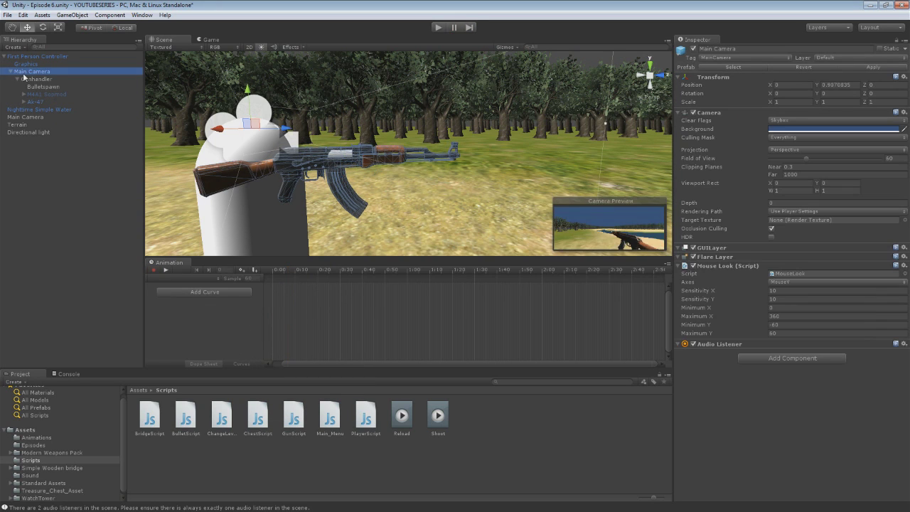
pyautogui.click(31, 79)
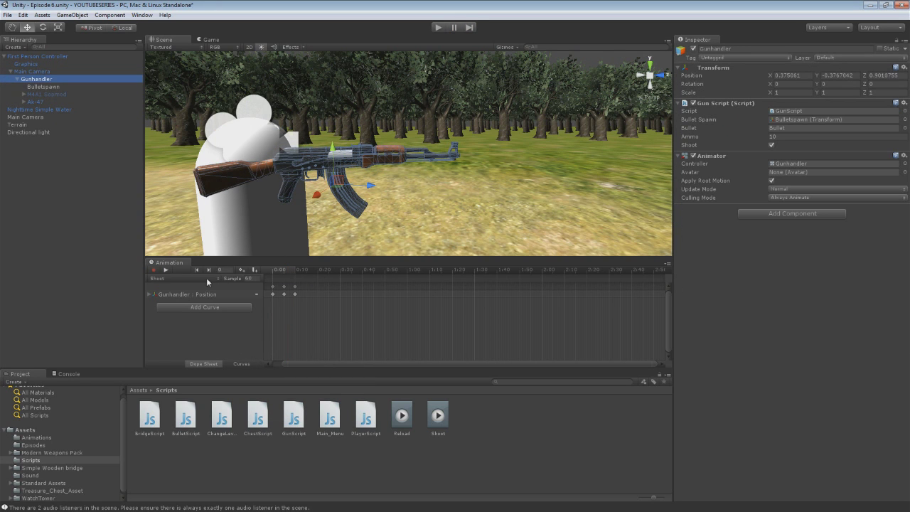
# Check the keyframes at frames 10 and 0 and the one-second mark.
pyautogui.press('e')
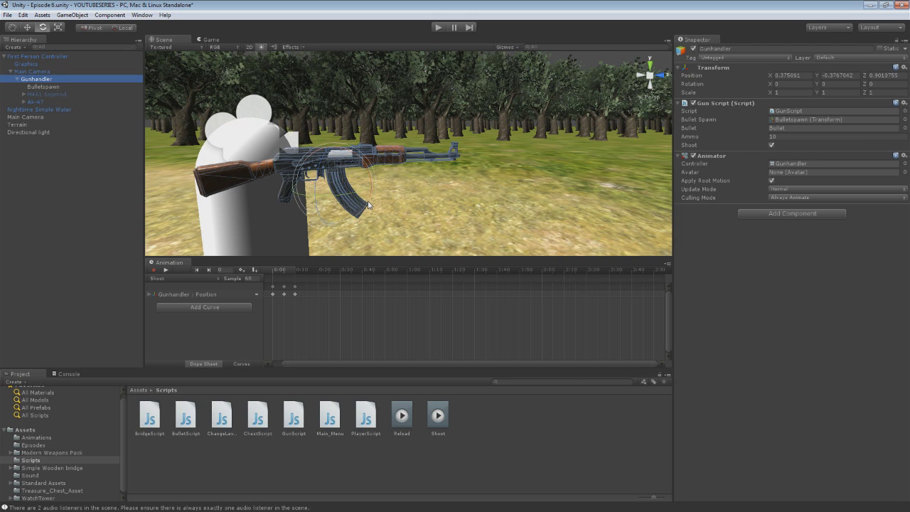
pyautogui.press('w')
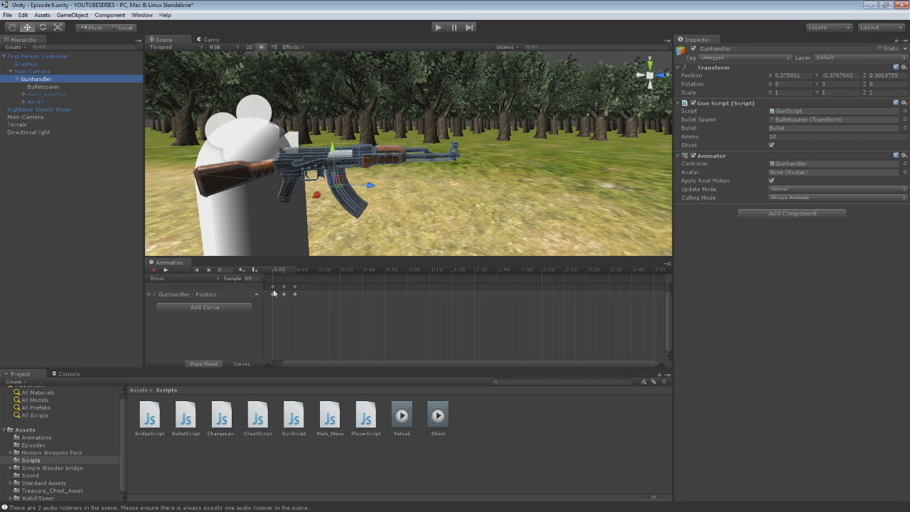
pyautogui.click(295, 288)
pyautogui.click(272, 288)
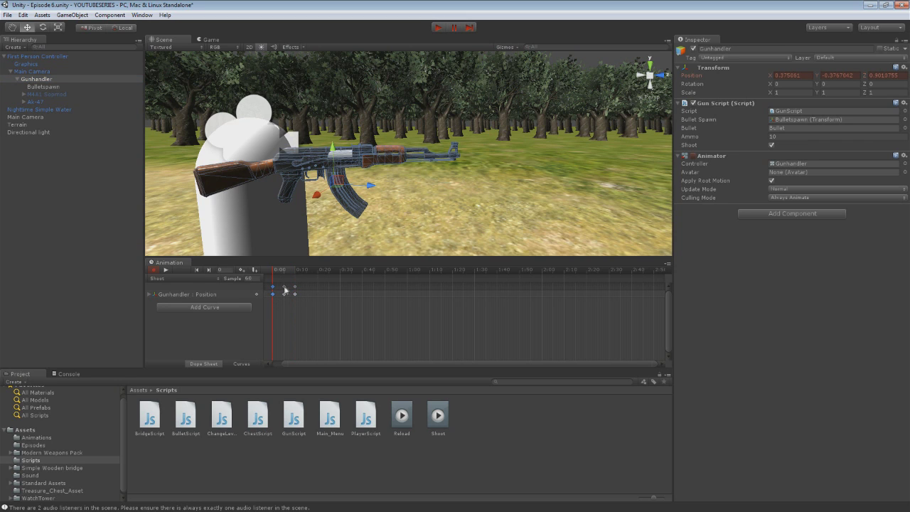
pyautogui.click(408, 269)
pyautogui.scroll(3, 337, 145)
pyautogui.scroll(-2, 337, 142)
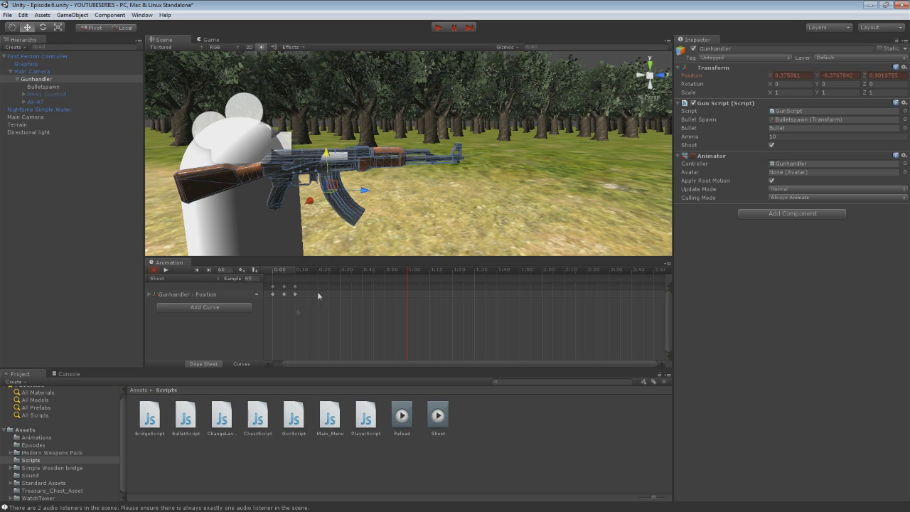
# Create another clip from the clip list and save it as Reload.
pyautogui.click(171, 278)
pyautogui.click(181, 315)
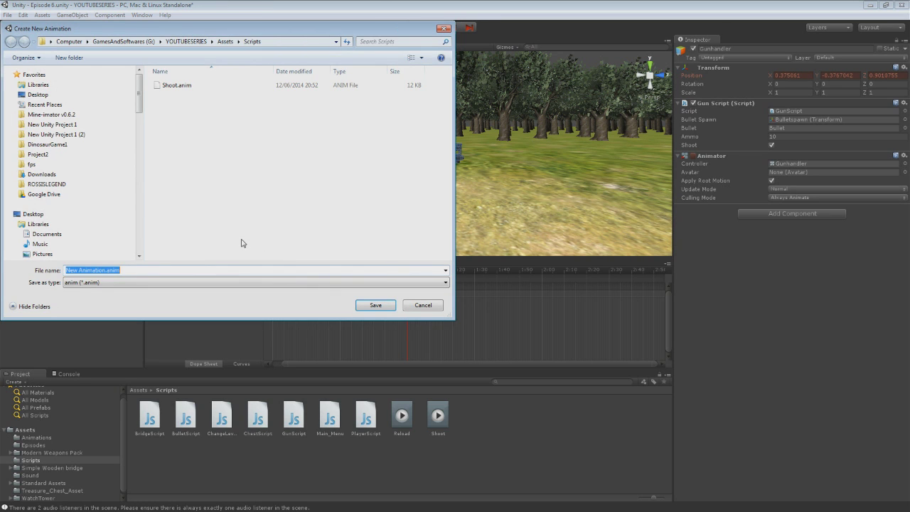
pyautogui.write('Re')
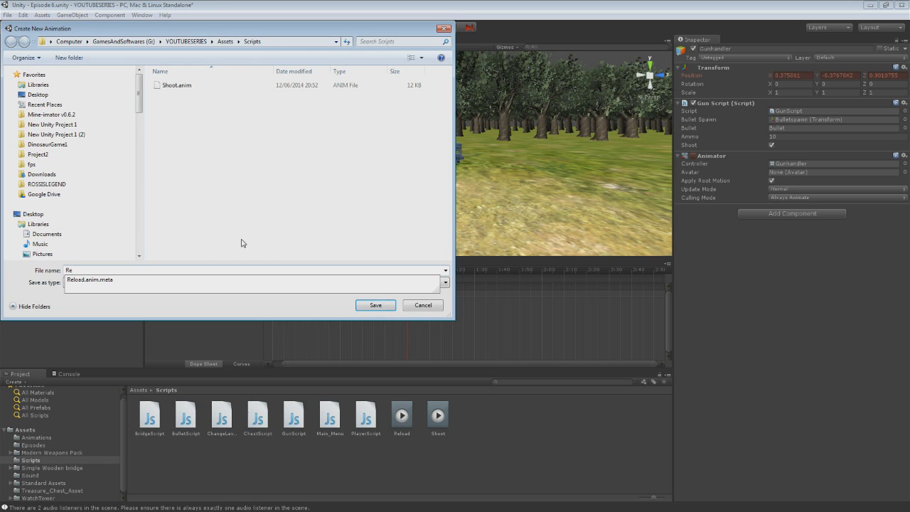
pyautogui.write('load')
pyautogui.press('Return')
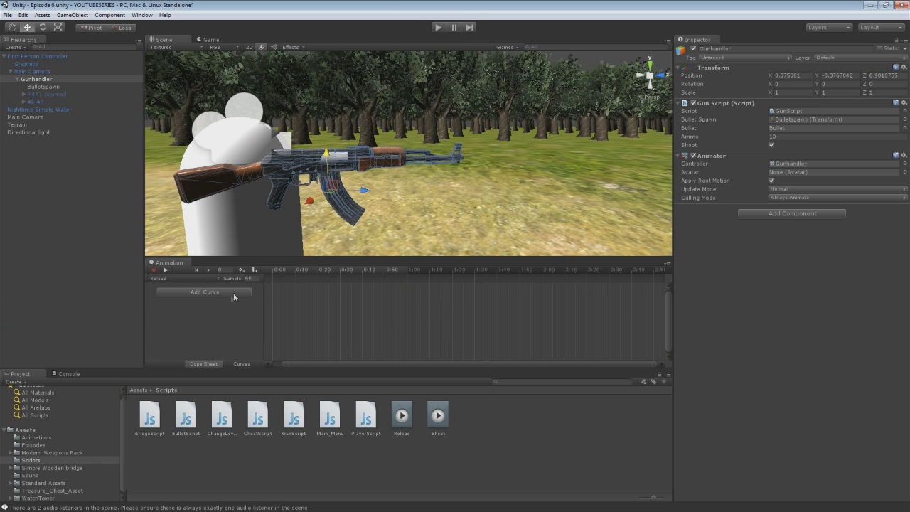
# Add a Gunhandler Position curve to Reload and drag its end keyframe to frame 120.
pyautogui.click(244, 290)
pyautogui.click(258, 293)
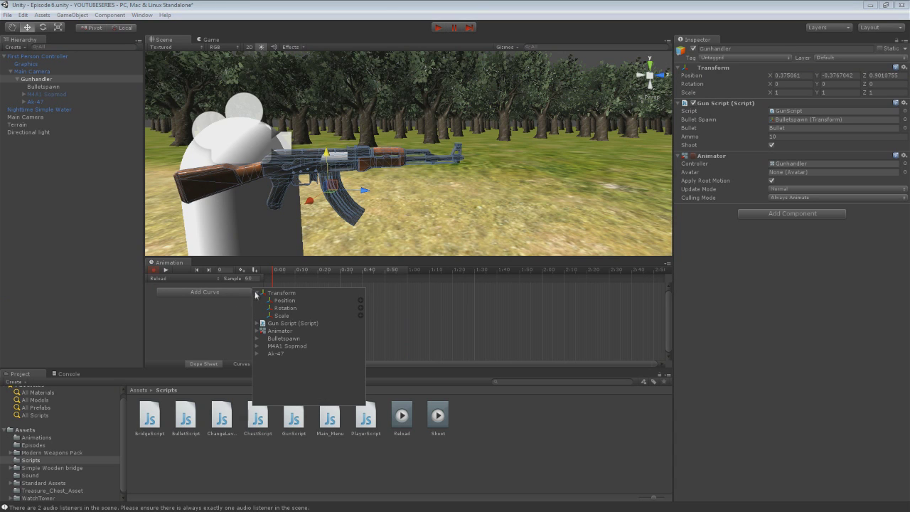
pyautogui.click(358, 299)
pyautogui.moveTo(408, 289); pyautogui.dragTo(548, 287)
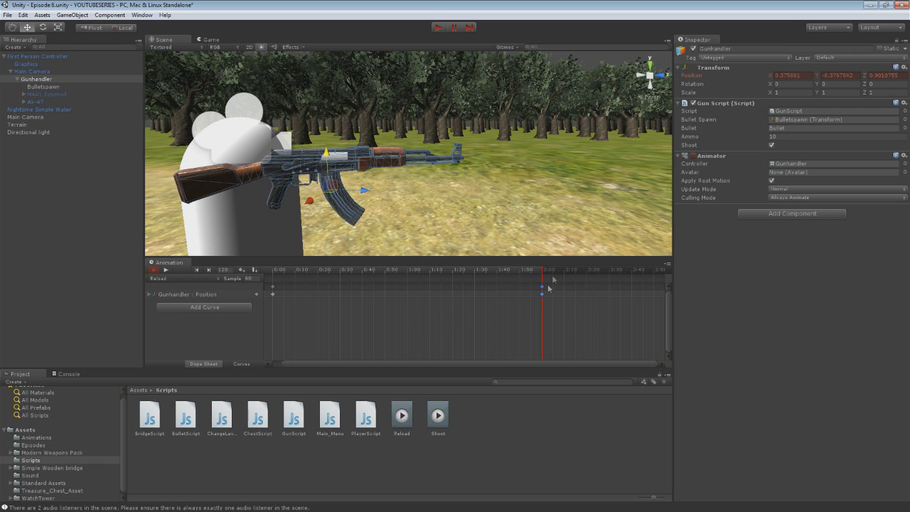
pyautogui.hotkey('alt', 'Tab')
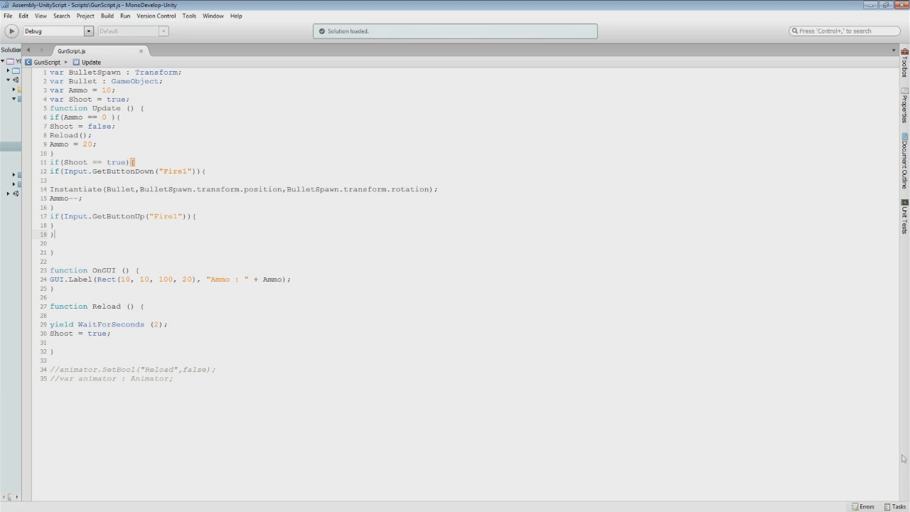
pyautogui.hotkey('alt', 'Tab')
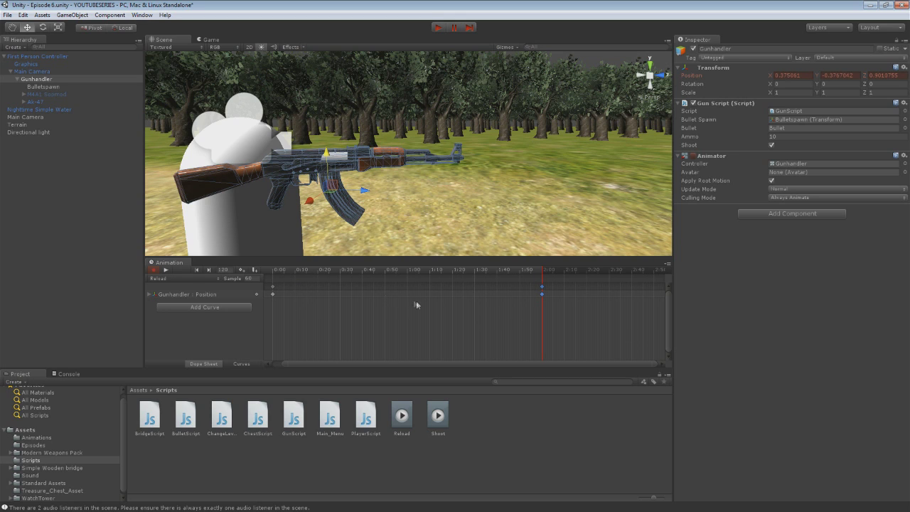
# Rewind to frame 0 and add an AK-47 > Ak47Mag > Transform Position curve.
pyautogui.click(272, 287)
pyautogui.click(179, 307)
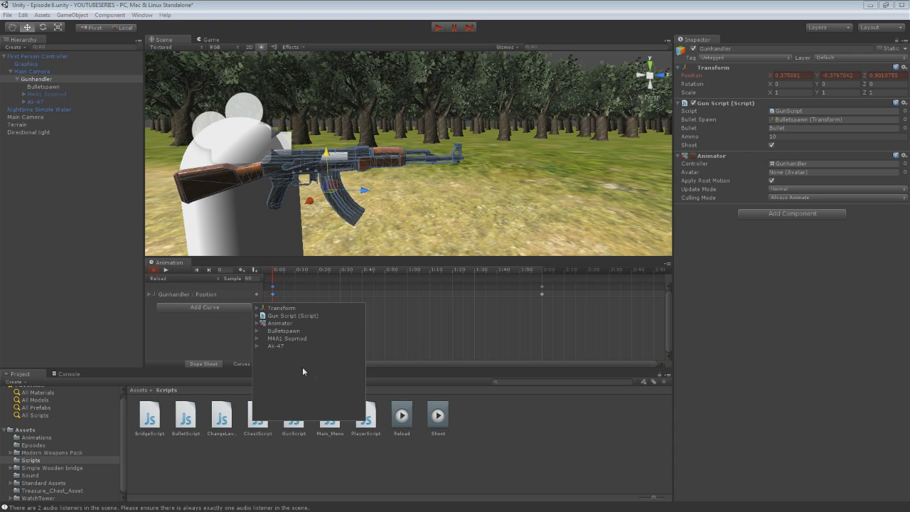
pyautogui.click(256, 346)
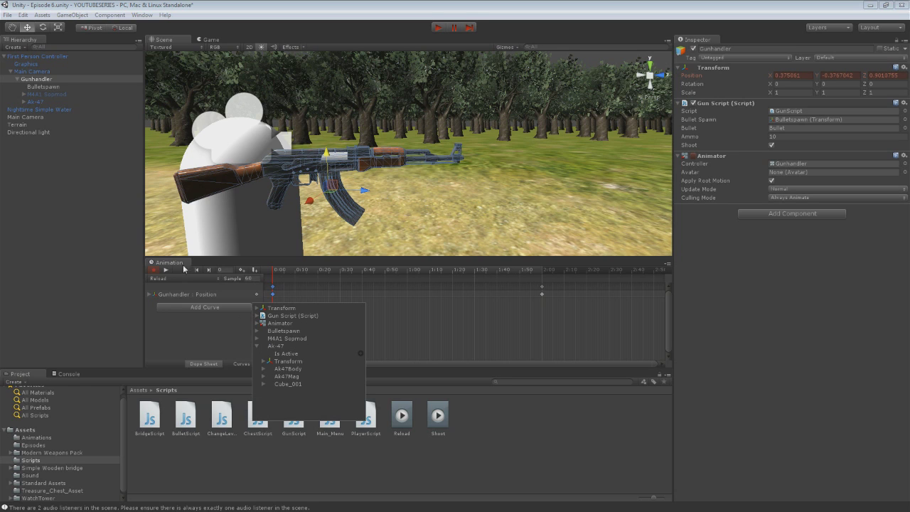
pyautogui.click(264, 376)
pyautogui.click(270, 391)
pyautogui.click(355, 399)
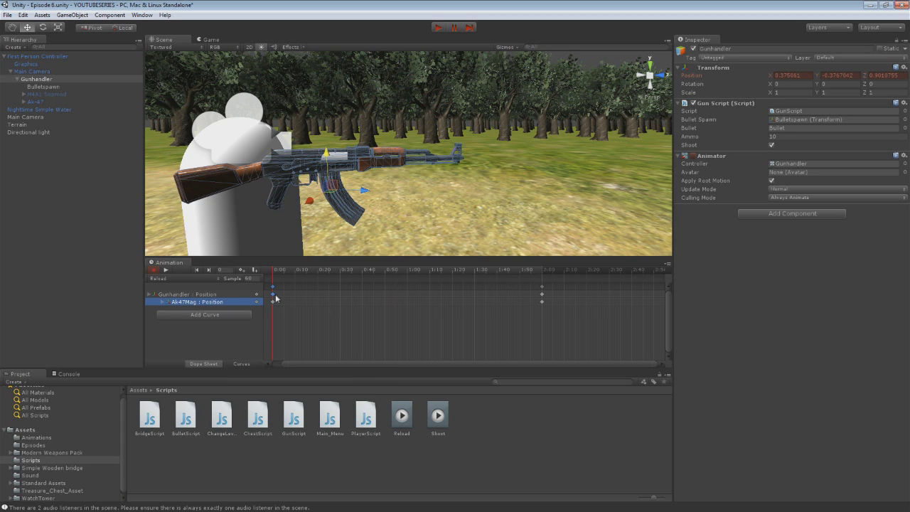
# Select the Ak47Mag magazine and drag it down along Y to key it at frame 60.
pyautogui.click(346, 209)
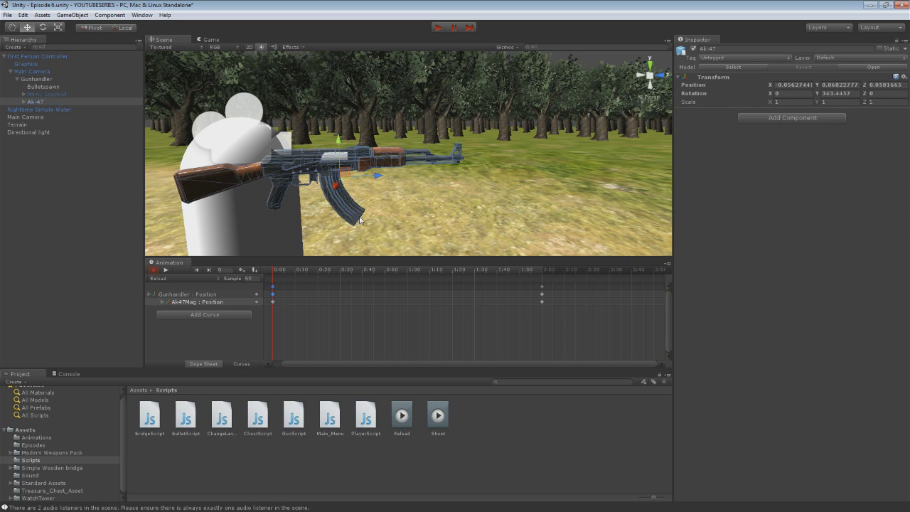
pyautogui.click(359, 220)
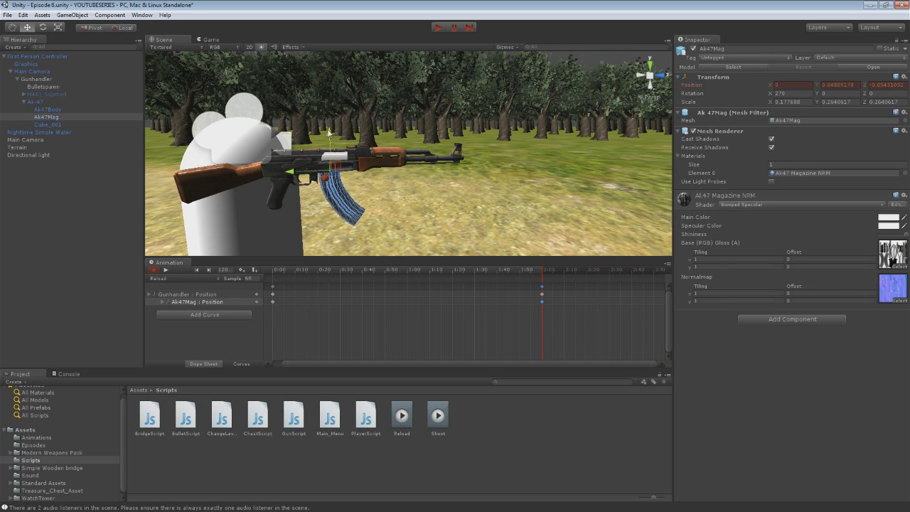
pyautogui.click(165, 302)
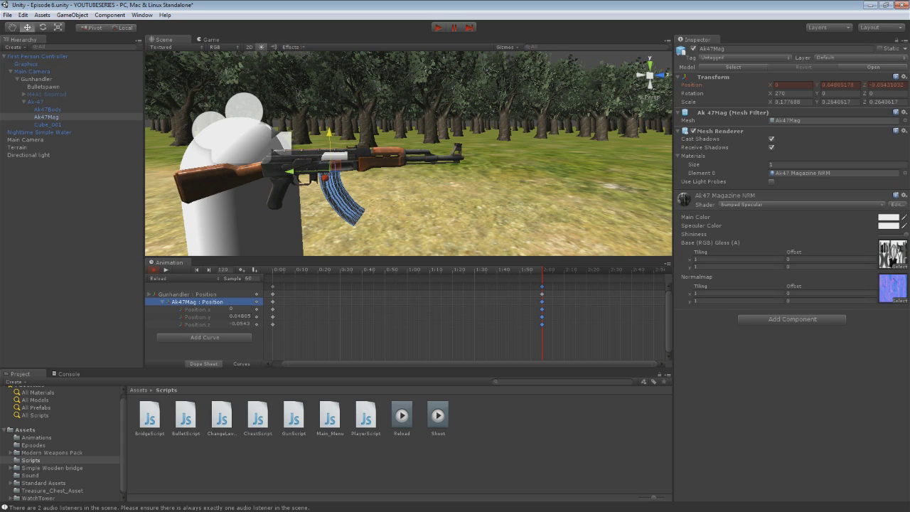
pyautogui.click(406, 270)
pyautogui.moveTo(331, 140); pyautogui.dragTo(333, 206)
# Check the Game view, rewind to frame 0 and preview the Reload animation.
pyautogui.click(209, 39)
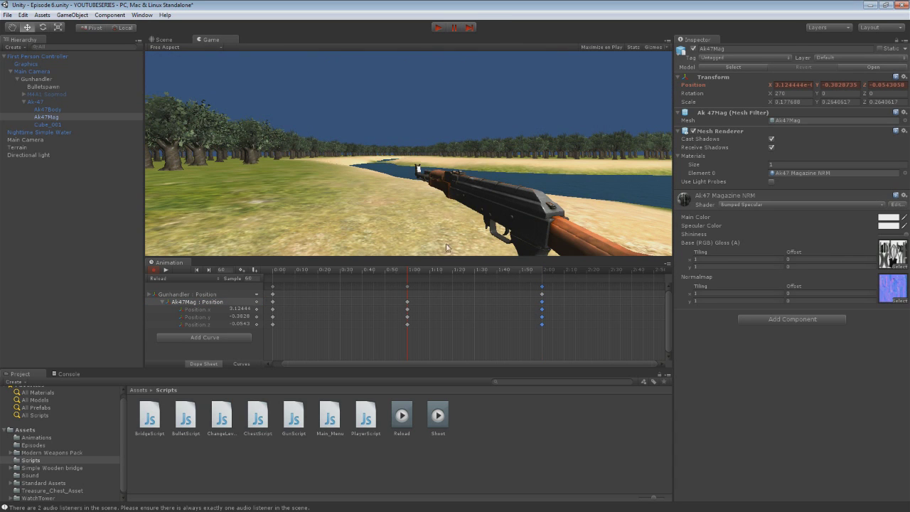
pyautogui.click(169, 40)
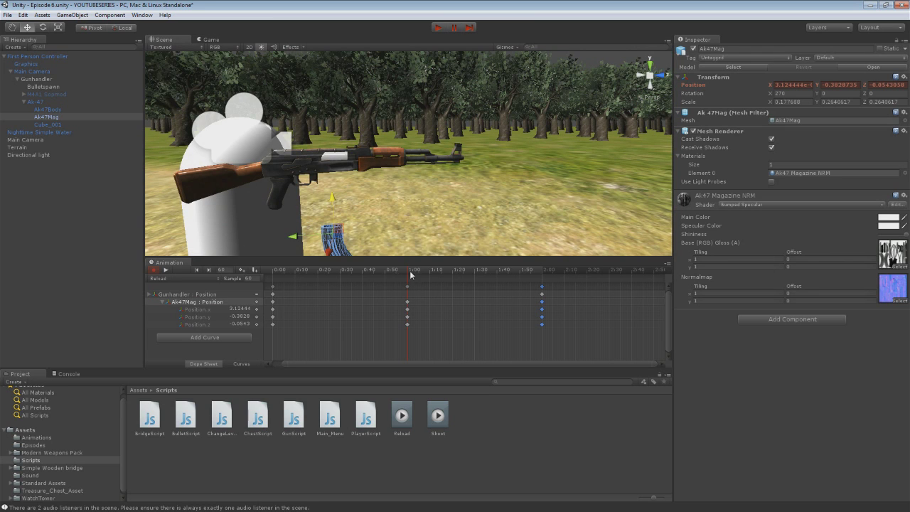
pyautogui.moveTo(408, 276); pyautogui.dragTo(265, 284)
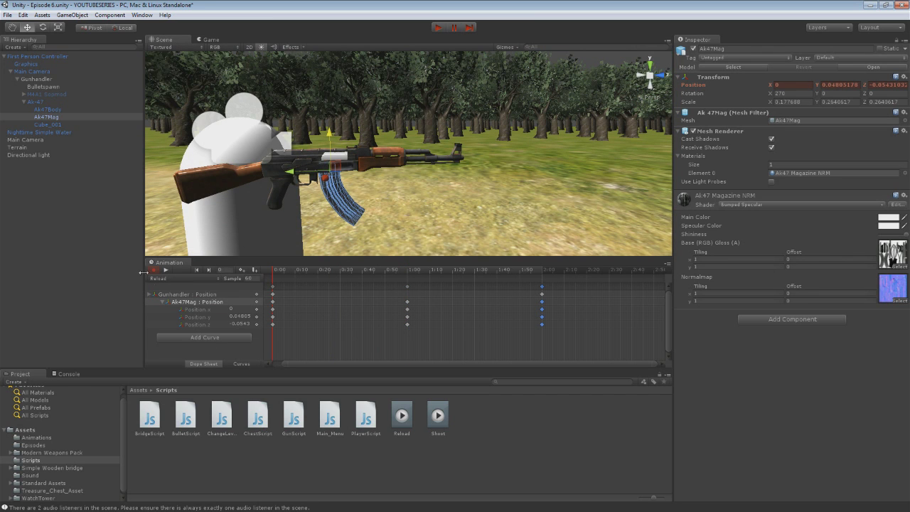
pyautogui.click(166, 270)
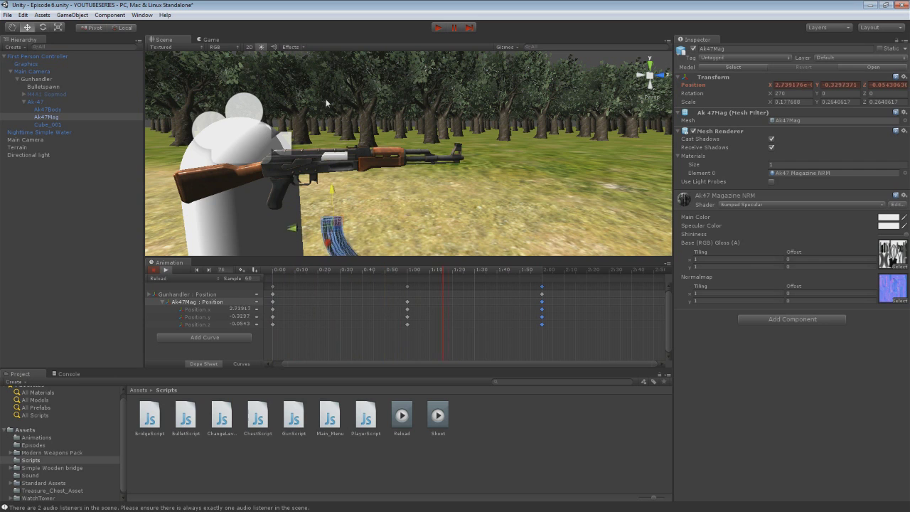
pyautogui.click(167, 270)
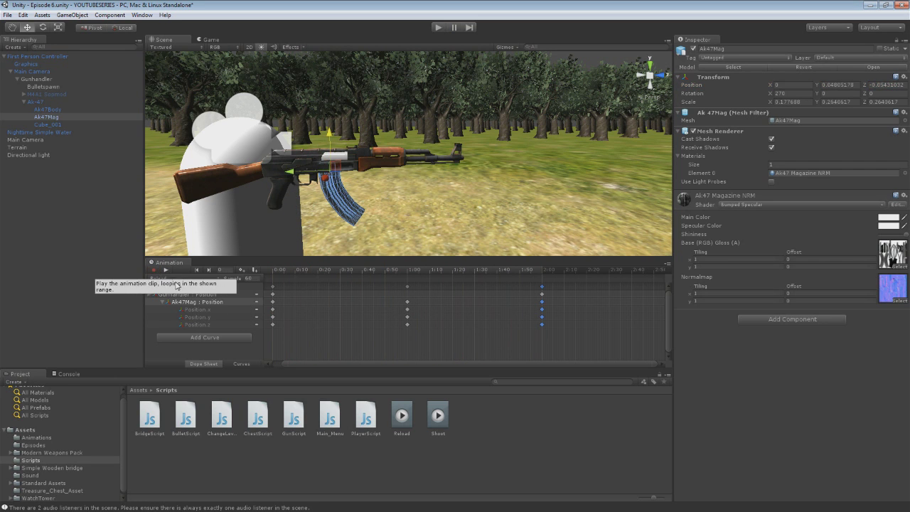
pyautogui.click(273, 285)
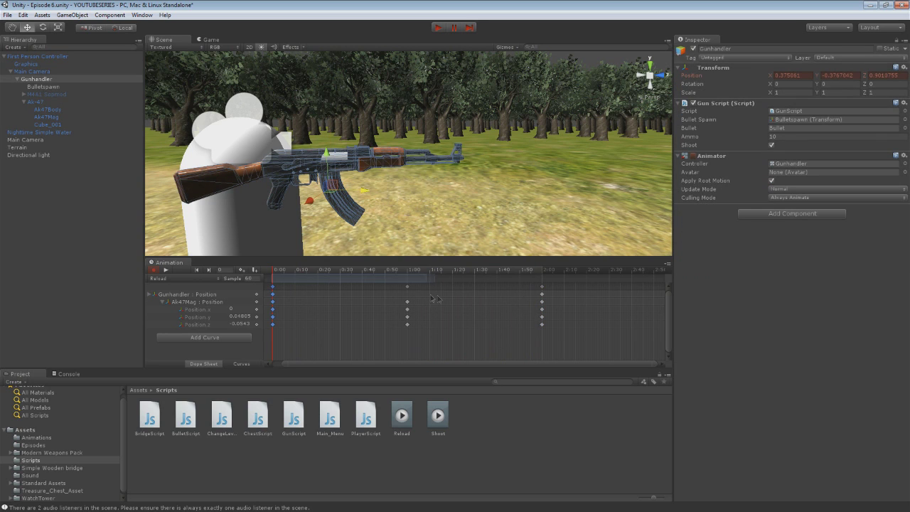
# Scrub the Reload clip back to frame 0, then create and save a new clip named Walking_Gun.
pyautogui.moveTo(276, 273); pyautogui.dragTo(530, 283)
pyautogui.moveTo(464, 277); pyautogui.dragTo(274, 270)
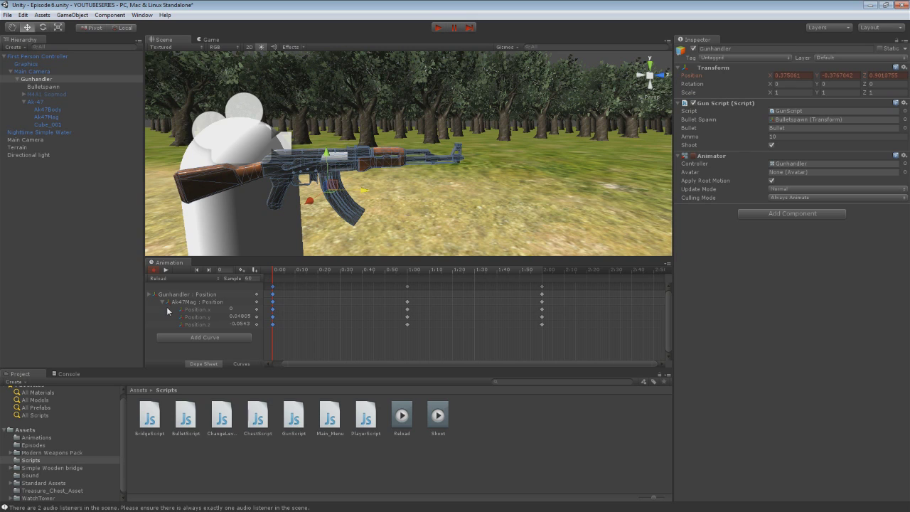
pyautogui.click(161, 279)
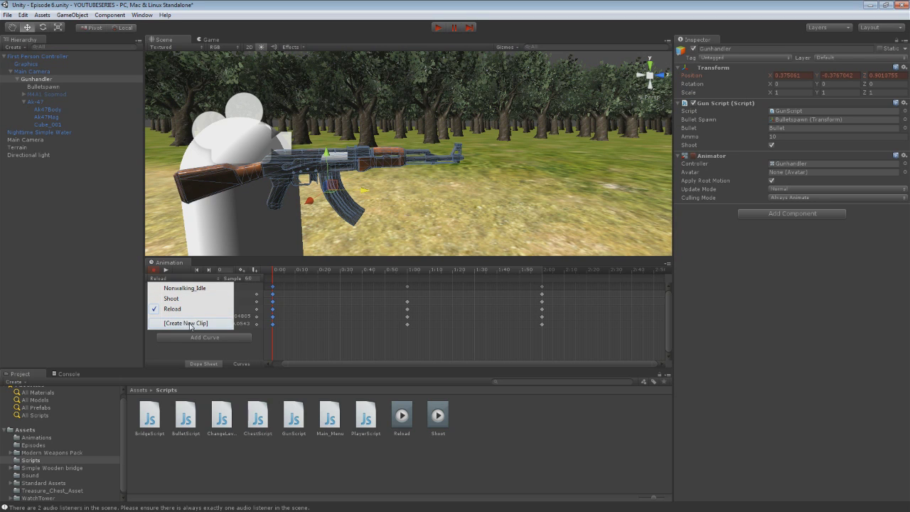
pyautogui.click(180, 323)
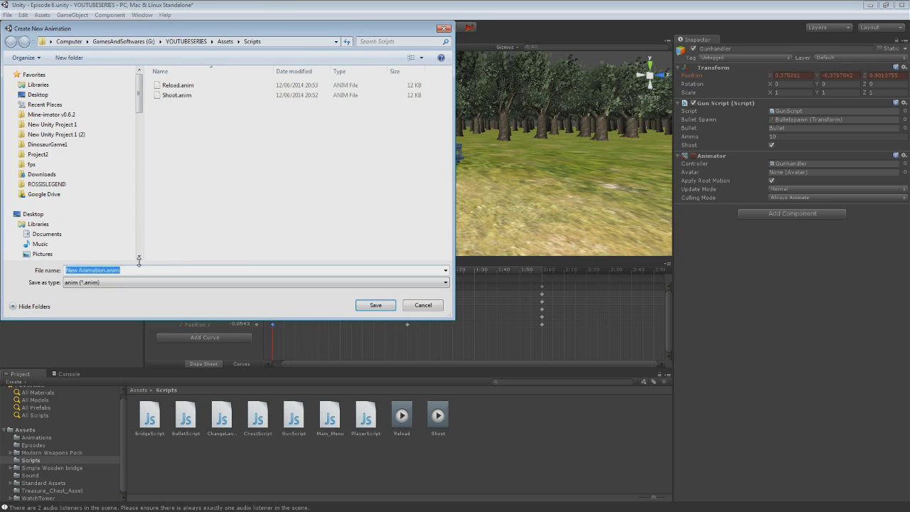
pyautogui.write('Walking_Gun')
pyautogui.press('Return')
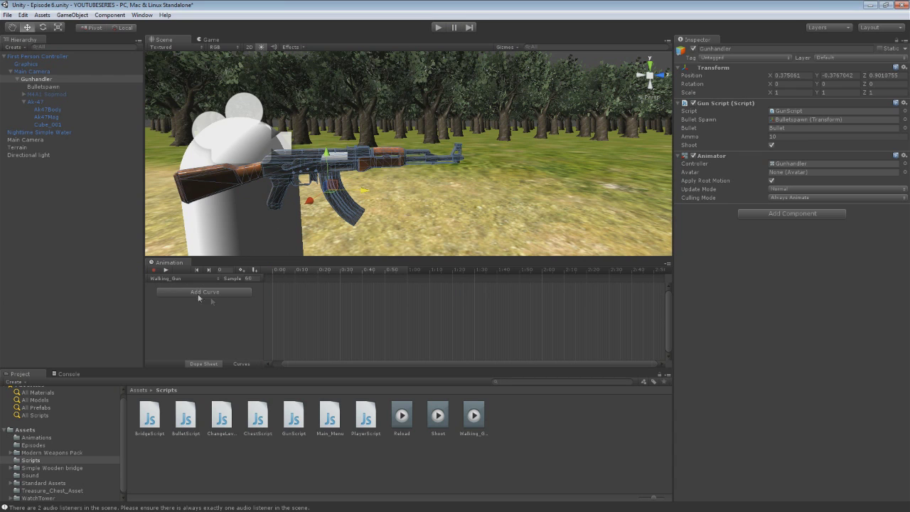
pyautogui.moveTo(326, 152)
pyautogui.mouseDown()
pyautogui.moveTo(328, 143)
pyautogui.moveTo(327, 153)
pyautogui.mouseUp()
pyautogui.scroll(2, 358, 298)
pyautogui.scroll(3, 312, 213)
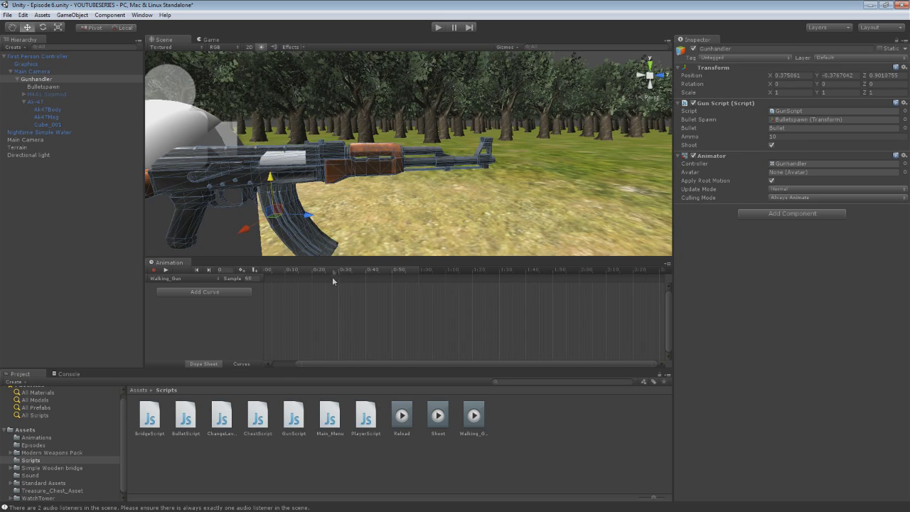
pyautogui.scroll(-3, 369, 213)
pyautogui.scroll(6, 396, 220)
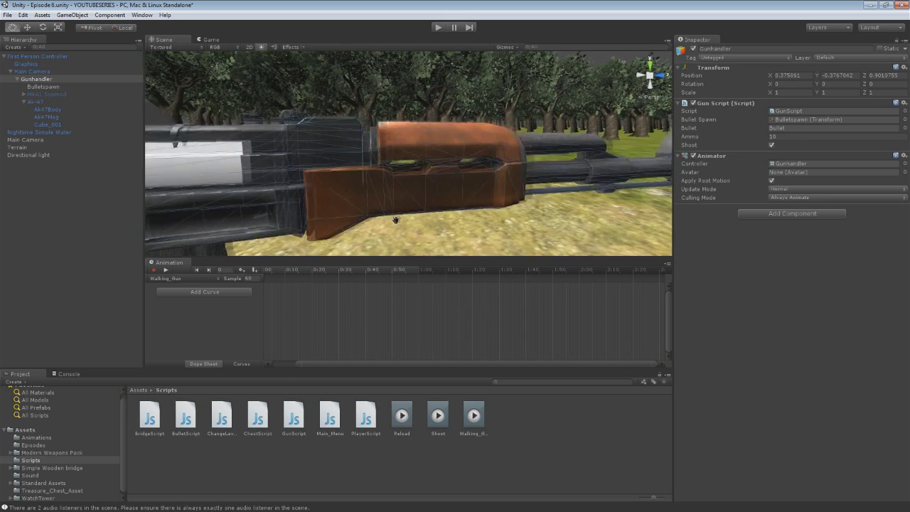
pyautogui.scroll(-1, 396, 219)
pyautogui.scroll(-8, 321, 205)
pyautogui.press('w')
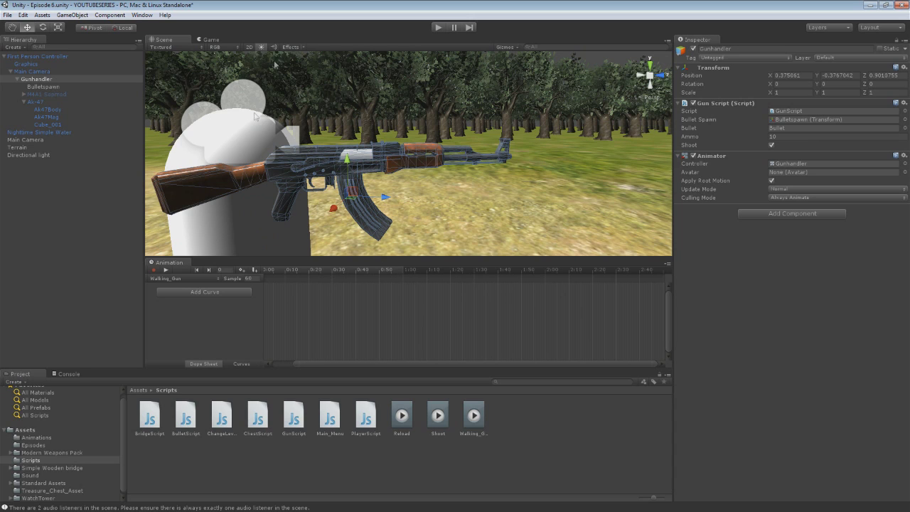
pyautogui.click(169, 278)
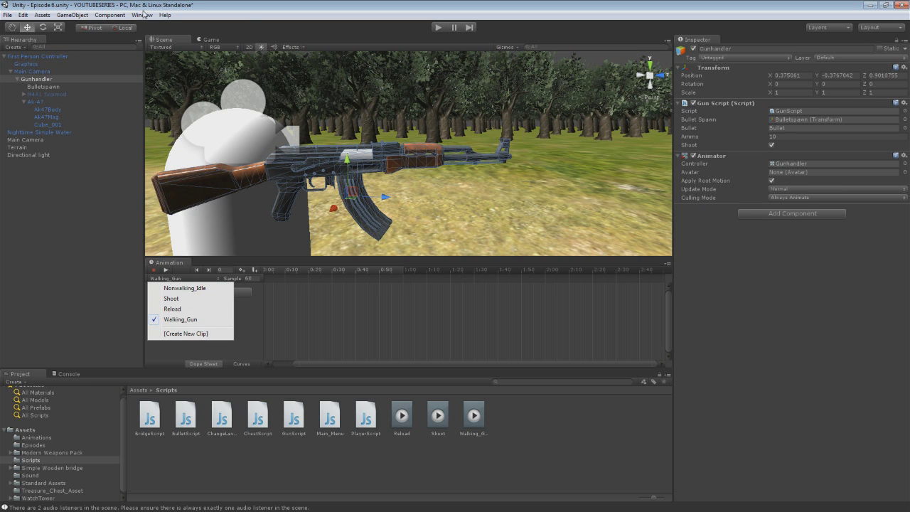
# Open the Gunhandler Animator graph and roughly spread out the Nonwalking_Idle, Walking_Gun, Shoot and Reload states.
pyautogui.click(143, 15)
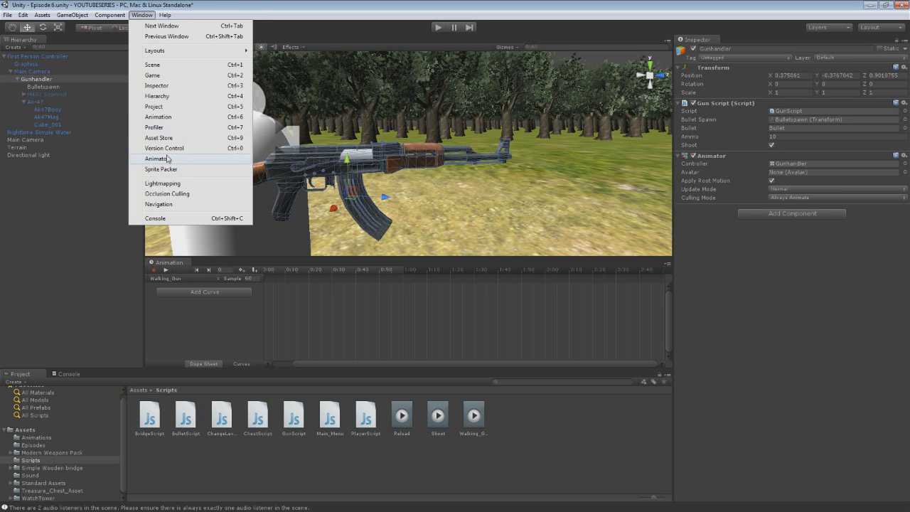
pyautogui.click(167, 159)
pyautogui.moveTo(363, 125); pyautogui.dragTo(226, 158)
pyautogui.moveTo(421, 212); pyautogui.dragTo(592, 118)
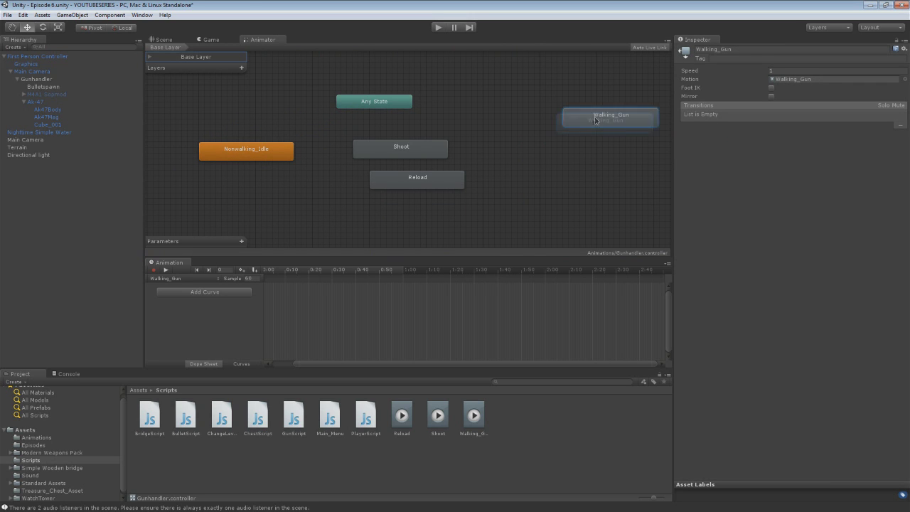
pyautogui.moveTo(391, 178); pyautogui.dragTo(326, 206)
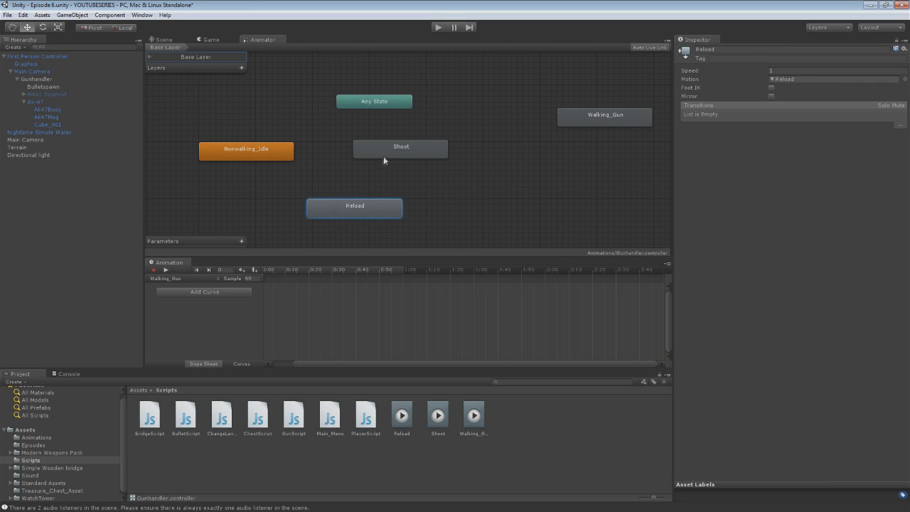
pyautogui.moveTo(383, 156); pyautogui.dragTo(434, 155)
pyautogui.click(361, 211)
pyautogui.moveTo(361, 211); pyautogui.dragTo(334, 216)
pyautogui.moveTo(256, 151); pyautogui.dragTo(278, 151)
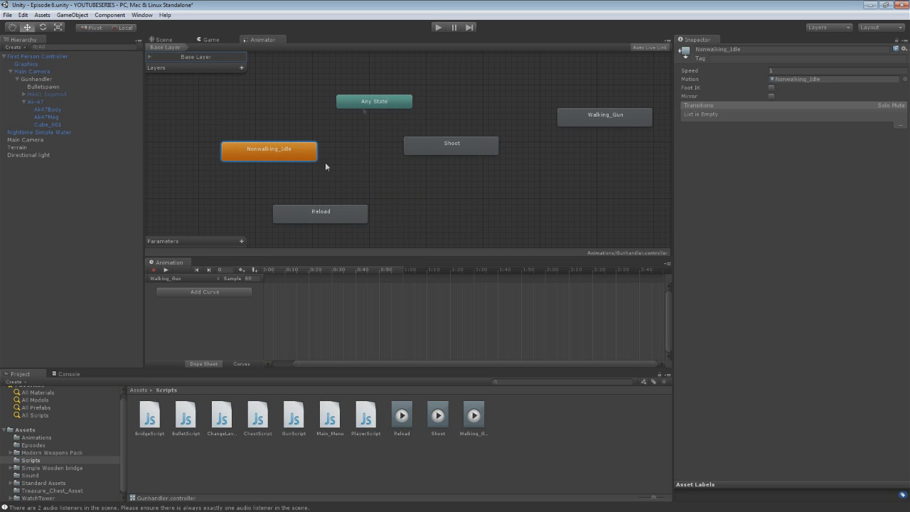
# Dock the Animator graph below the Scene view, enlarge it, and shift Nonwalking_Idle and Shoot.
pyautogui.moveTo(249, 41); pyautogui.dragTo(391, 268)
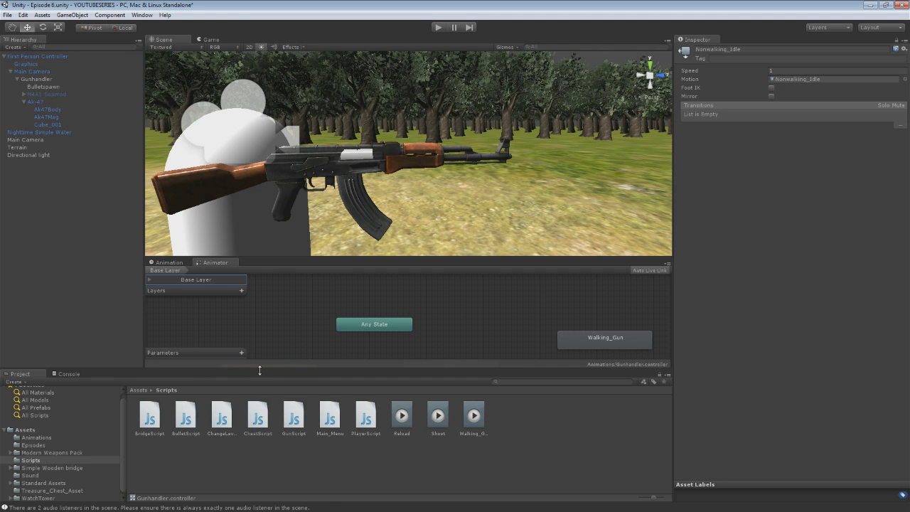
pyautogui.moveTo(260, 373); pyautogui.dragTo(264, 419)
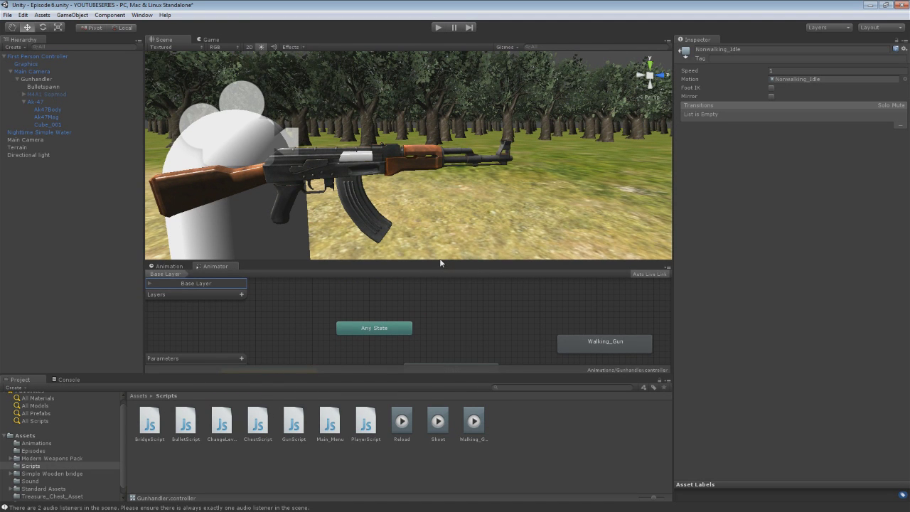
pyautogui.moveTo(439, 261); pyautogui.dragTo(355, 204)
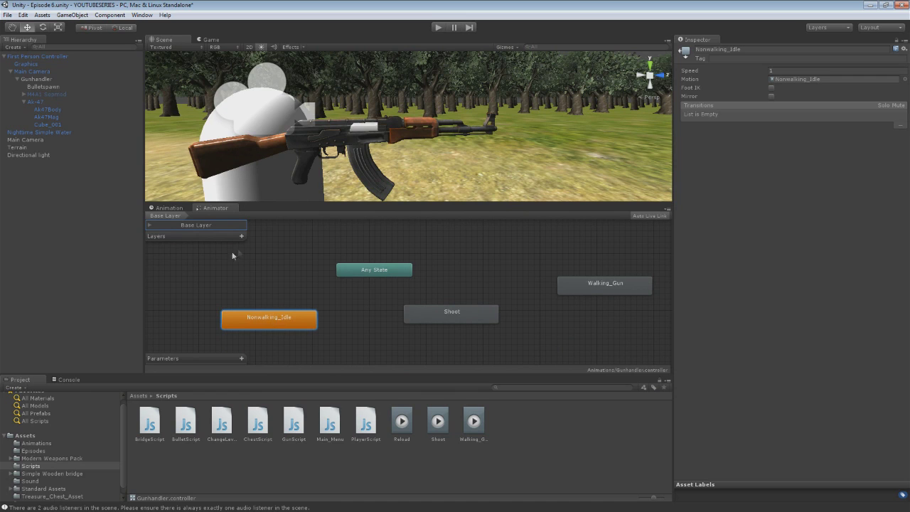
pyautogui.moveTo(283, 321); pyautogui.dragTo(255, 311)
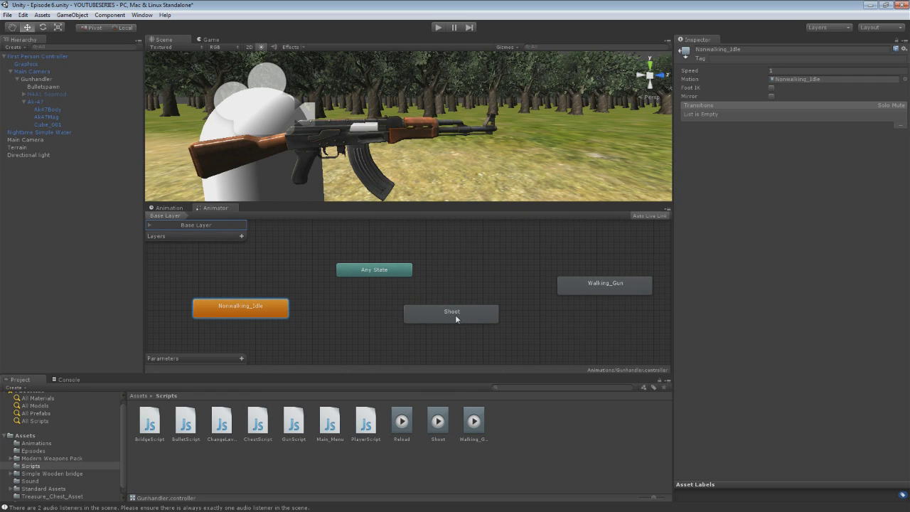
pyautogui.moveTo(416, 316); pyautogui.dragTo(319, 333)
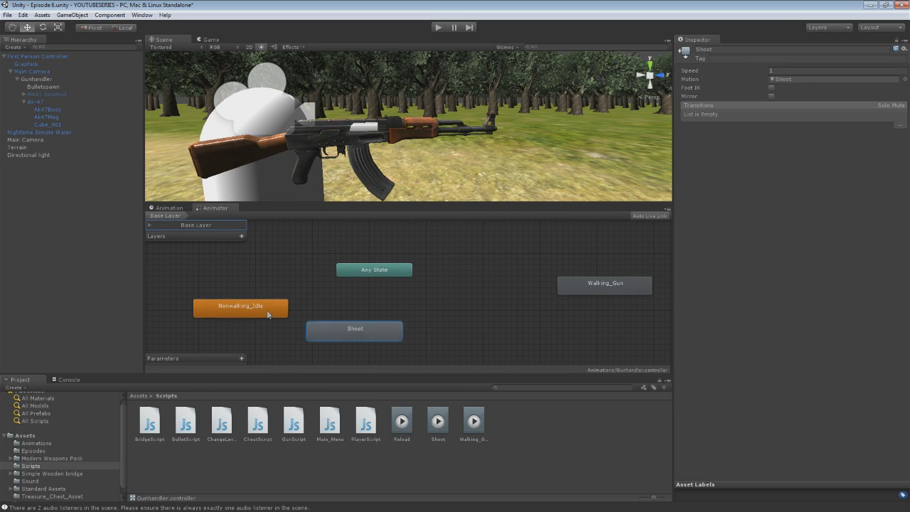
pyautogui.click(240, 306)
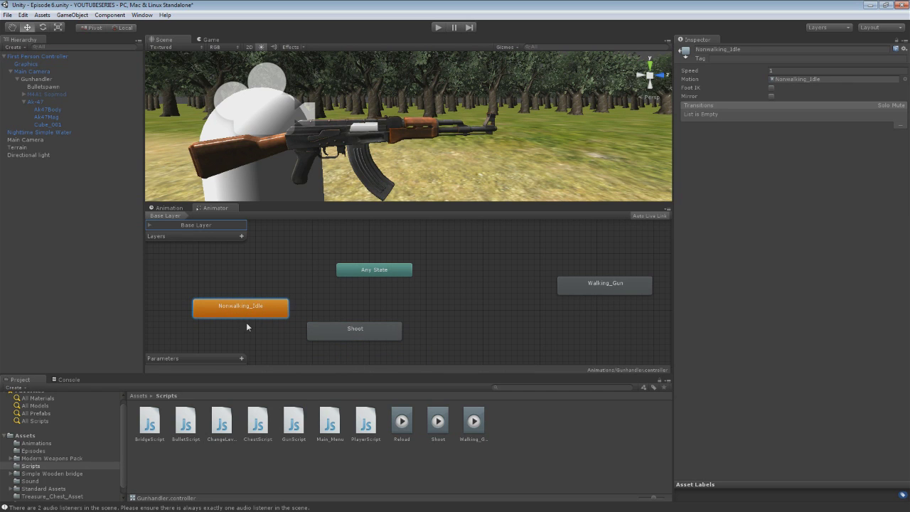
# Place Walking_Gun level beside Nonwalking_Idle with Shoot below, and raise the Any State node.
pyautogui.moveTo(581, 287); pyautogui.dragTo(427, 304)
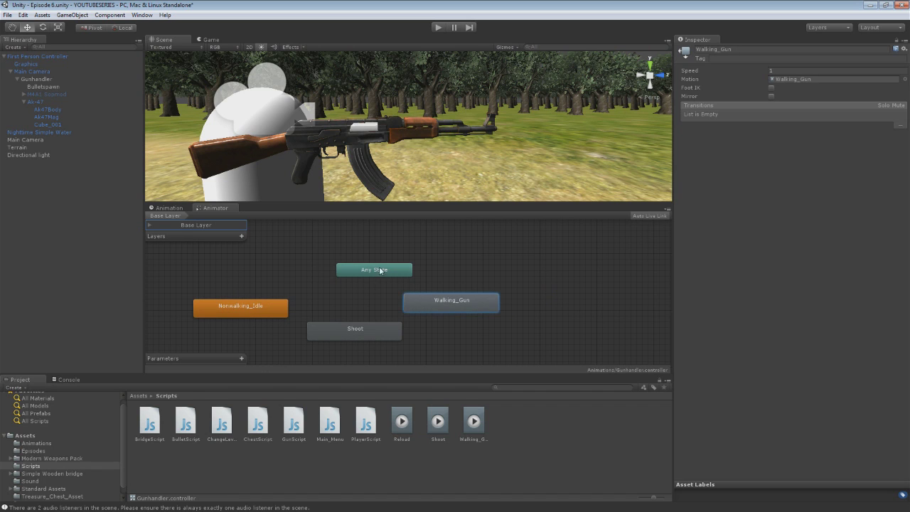
pyautogui.moveTo(378, 270); pyautogui.dragTo(367, 232)
pyautogui.moveTo(475, 314); pyautogui.dragTo(486, 320)
pyautogui.moveTo(396, 332); pyautogui.dragTo(392, 327)
pyautogui.moveTo(441, 312); pyautogui.dragTo(429, 312)
pyautogui.moveTo(280, 305); pyautogui.dragTo(296, 306)
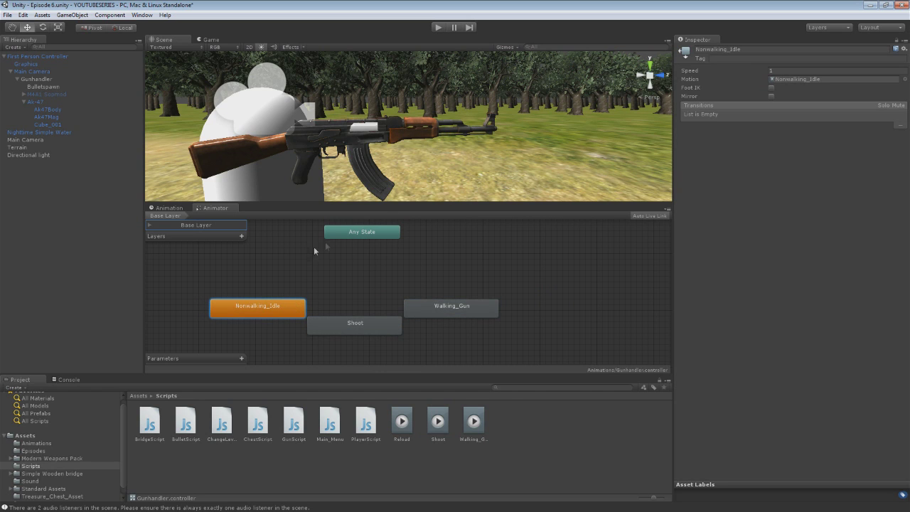
pyautogui.moveTo(271, 311); pyautogui.dragTo(267, 285)
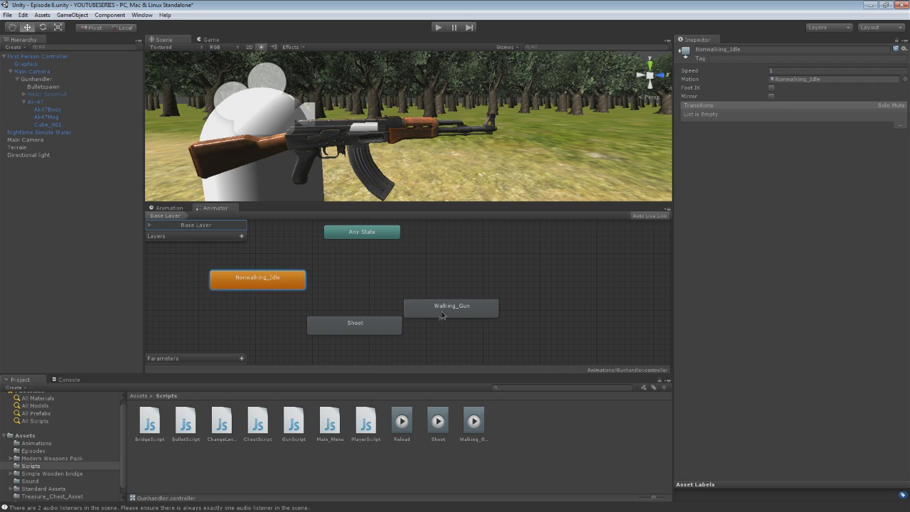
pyautogui.moveTo(441, 315); pyautogui.dragTo(464, 277)
pyautogui.moveTo(361, 327); pyautogui.dragTo(372, 343)
pyautogui.moveTo(284, 280); pyautogui.dragTo(279, 274)
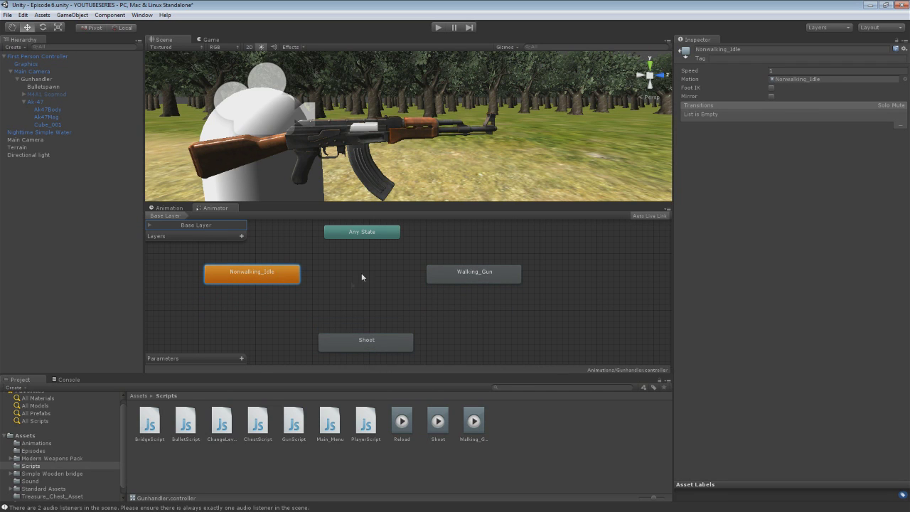
# Create a transition from Nonwalking_Idle to Walking_Gun.
pyautogui.rightClick(257, 274)
pyautogui.click(281, 277)
pyautogui.click(431, 274)
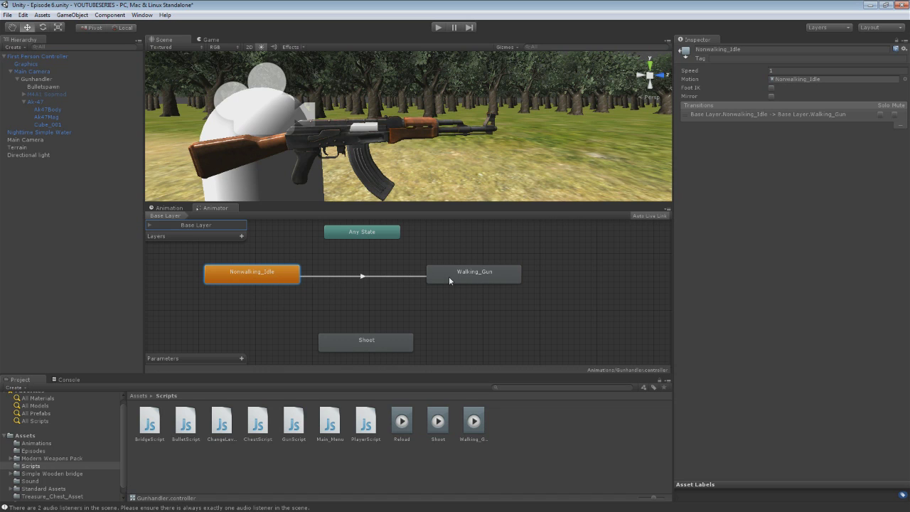
# Reposition the Reload and Shoot states in the graph.
pyautogui.scroll(-5, 345, 314)
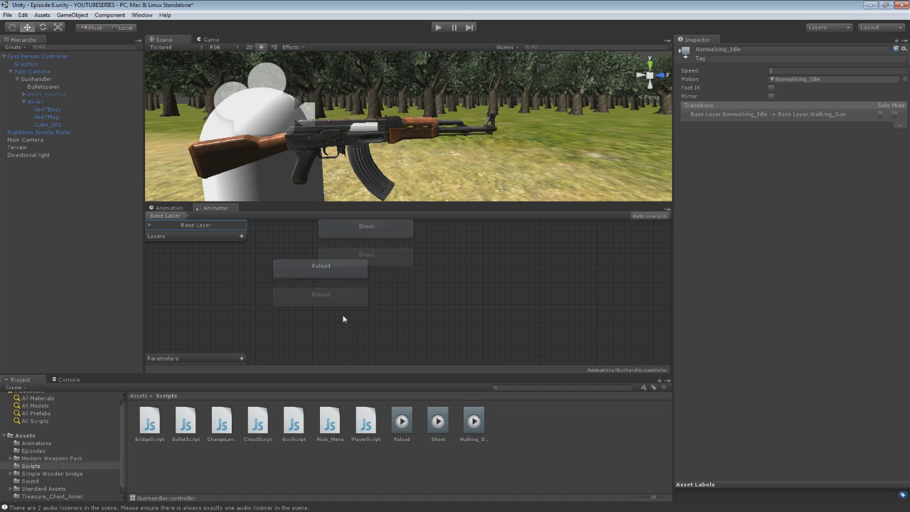
pyautogui.moveTo(343, 318); pyautogui.dragTo(506, 250)
pyautogui.moveTo(365, 284); pyautogui.dragTo(299, 277)
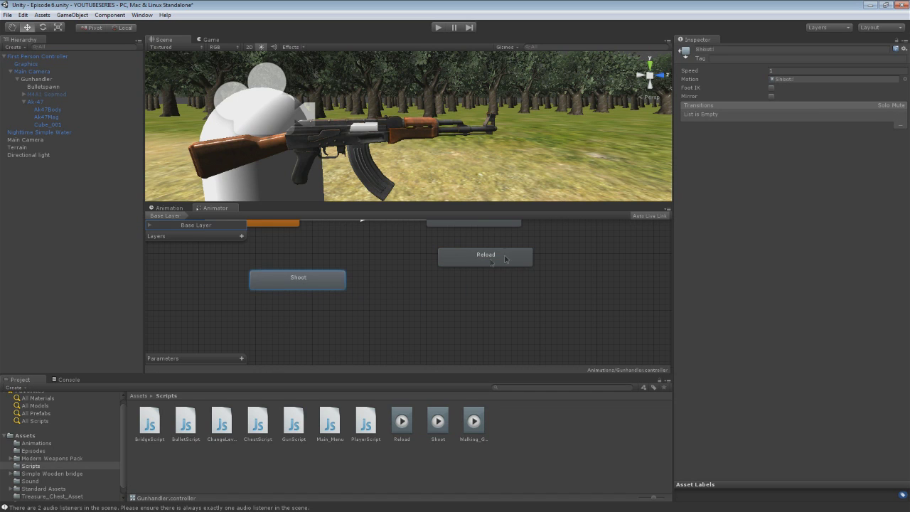
pyautogui.moveTo(505, 259); pyautogui.dragTo(430, 287)
pyautogui.scroll(3, 448, 286)
pyautogui.scroll(-1, 449, 288)
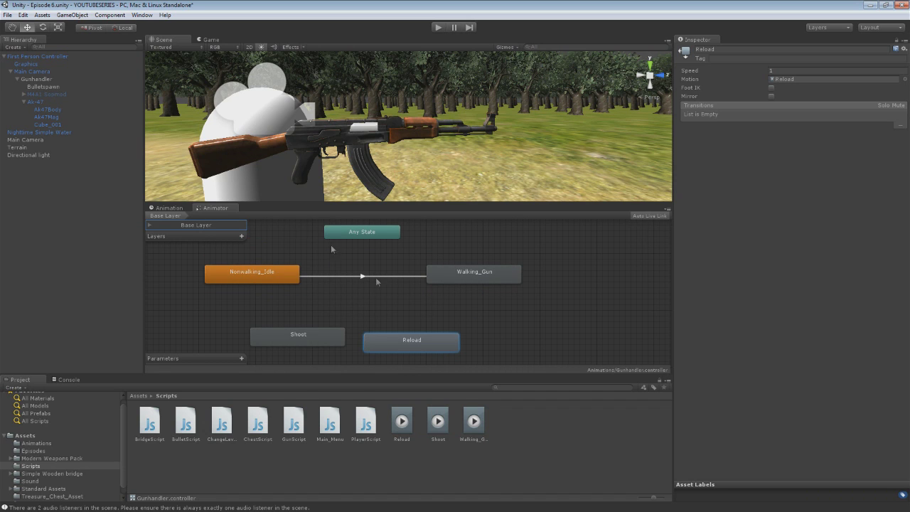
# Add transitions from Walking_Gun to Reload and from Walking_Gun to Shoot.
pyautogui.rightClick(468, 283)
pyautogui.click(491, 287)
pyautogui.click(417, 338)
pyautogui.click(464, 281)
pyautogui.rightClick(464, 281)
pyautogui.click(494, 285)
pyautogui.click(326, 340)
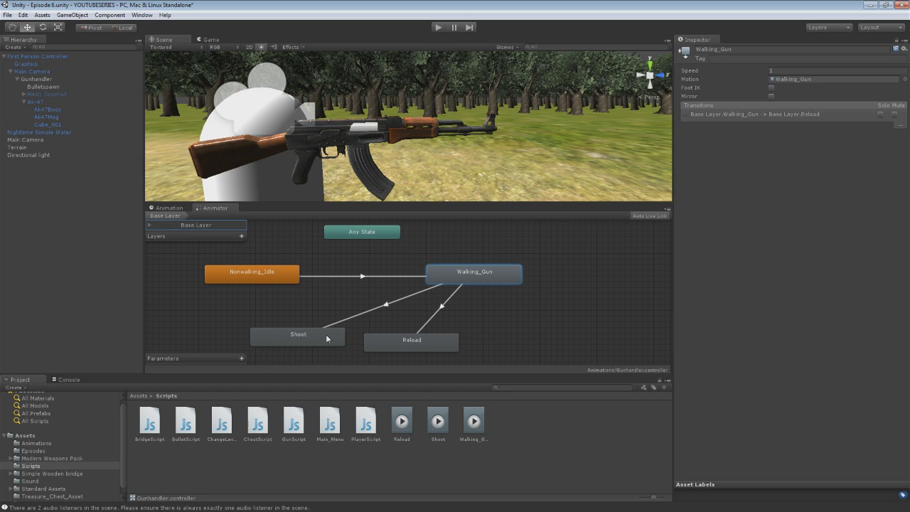
# Add transitions from Shoot to Reload and from Reload back to Nonwalking_Idle.
pyautogui.rightClick(332, 339)
pyautogui.click(328, 341)
pyautogui.rightClick(324, 343)
pyautogui.click(359, 349)
pyautogui.click(366, 341)
pyautogui.rightClick(393, 342)
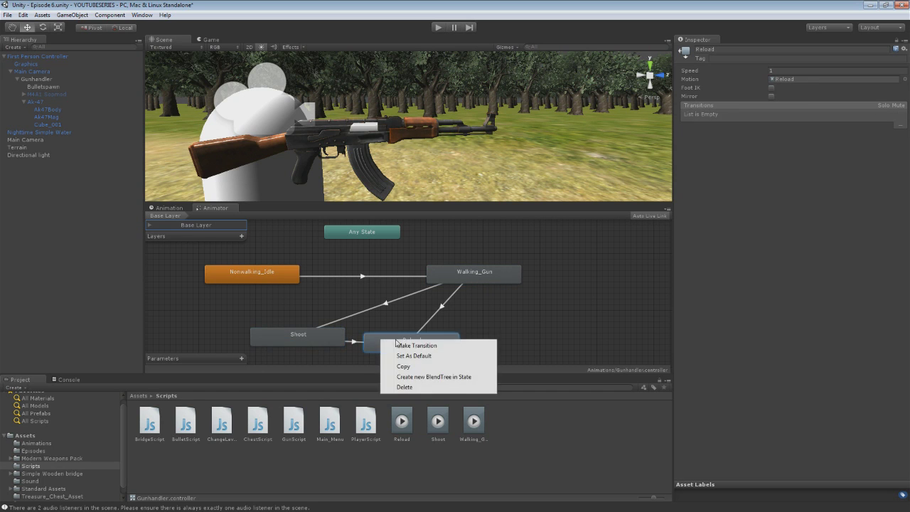
pyautogui.click(399, 345)
pyautogui.click(268, 278)
# Move Reload down beside Shoot and select Walking_Gun to inspect its transitions.
pyautogui.moveTo(396, 341); pyautogui.dragTo(214, 317)
pyautogui.moveTo(307, 345); pyautogui.dragTo(429, 355)
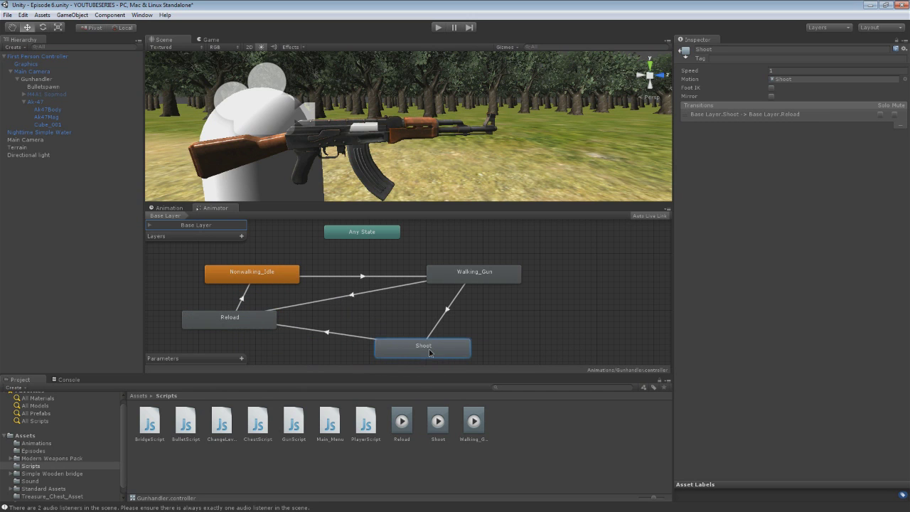
pyautogui.moveTo(242, 315); pyautogui.dragTo(271, 347)
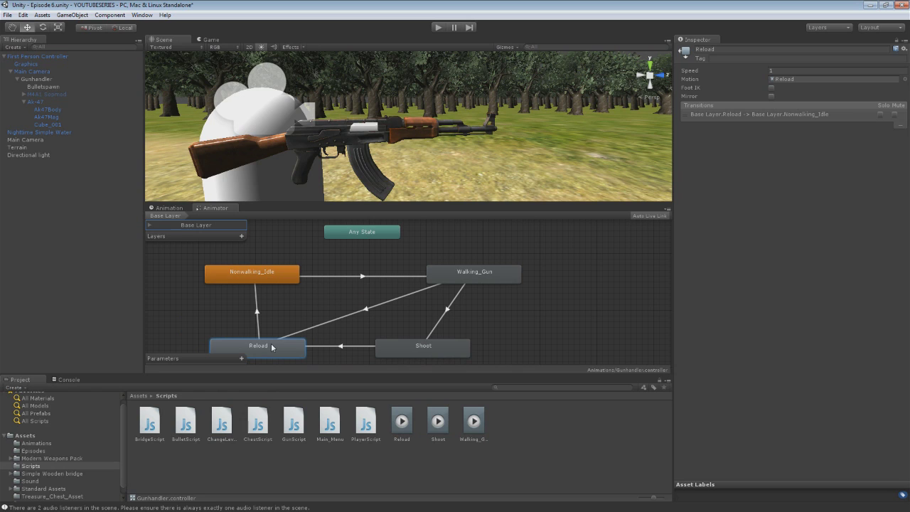
pyautogui.click(486, 271)
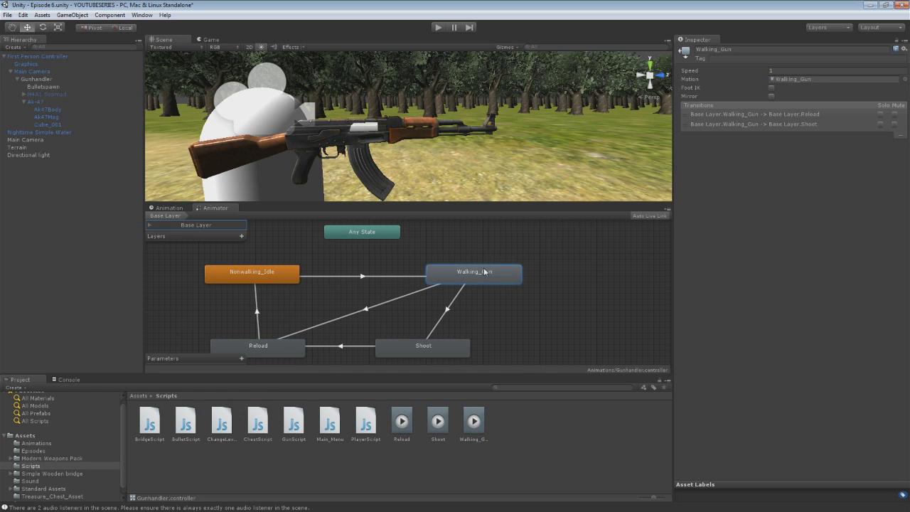
pyautogui.rightClick(445, 278)
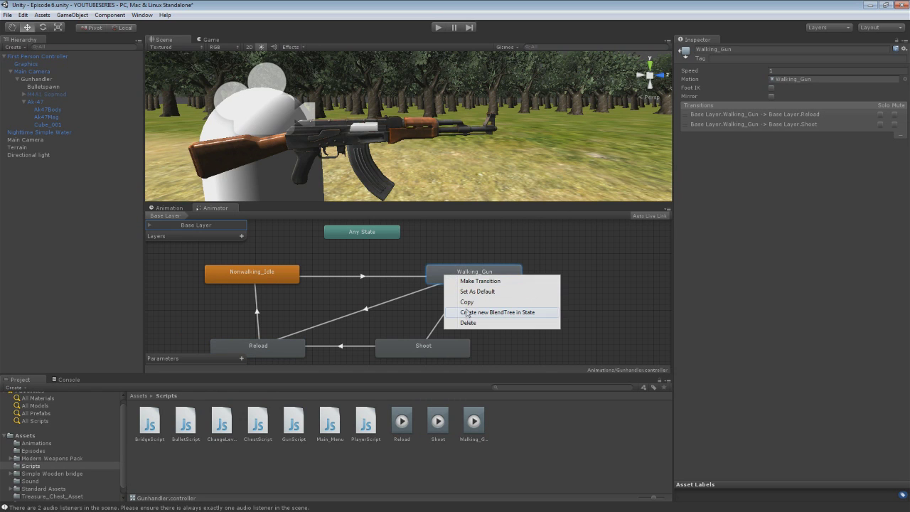
# Delete the Nonwalking_Idle→Walking_Gun, Walking_Gun→Shoot and Walking_Gun→Reload transitions.
pyautogui.click(412, 277)
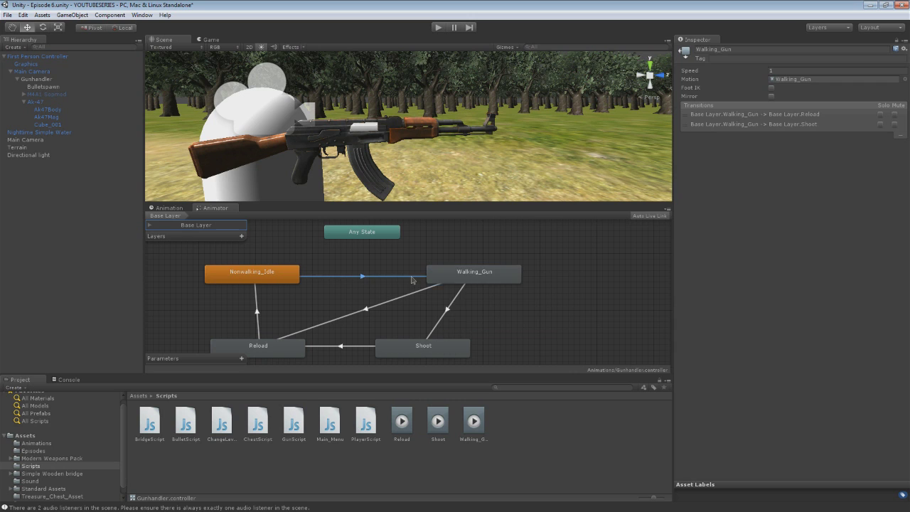
pyautogui.rightClick(412, 277)
pyautogui.click(393, 276)
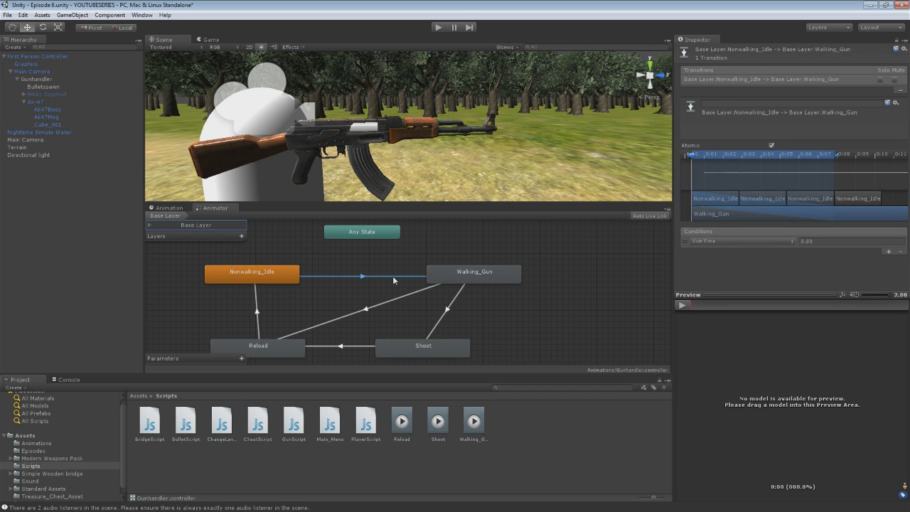
pyautogui.press('Delete')
pyautogui.click(462, 281)
pyautogui.click(447, 312)
pyautogui.press('Delete')
pyautogui.press('Return')
pyautogui.click(409, 294)
pyautogui.press('Delete')
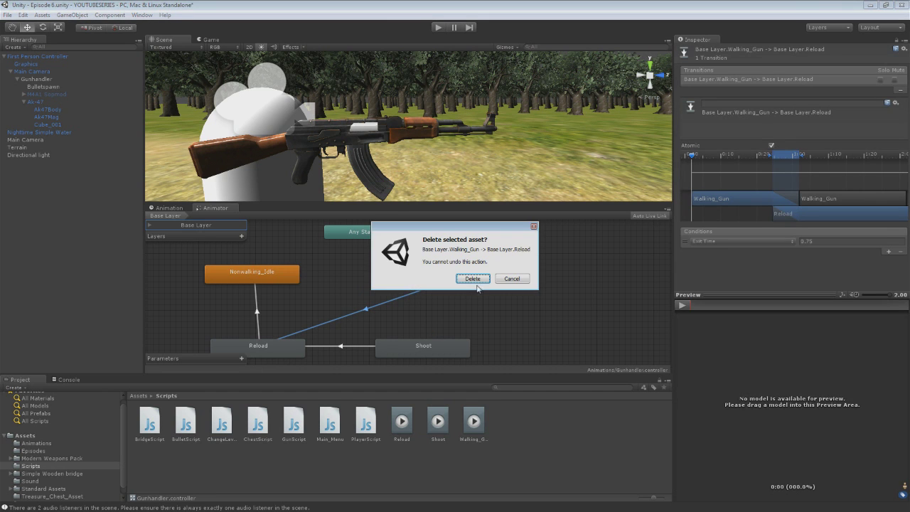
pyautogui.click(471, 281)
# Move Walking_Gun off to the right and raise Shoot level with Nonwalking_Idle, Reload below.
pyautogui.moveTo(471, 282); pyautogui.dragTo(603, 265)
pyautogui.moveTo(447, 343); pyautogui.dragTo(490, 291)
pyautogui.click(283, 350)
pyautogui.moveTo(282, 353); pyautogui.dragTo(373, 353)
pyautogui.moveTo(467, 304); pyautogui.dragTo(467, 280)
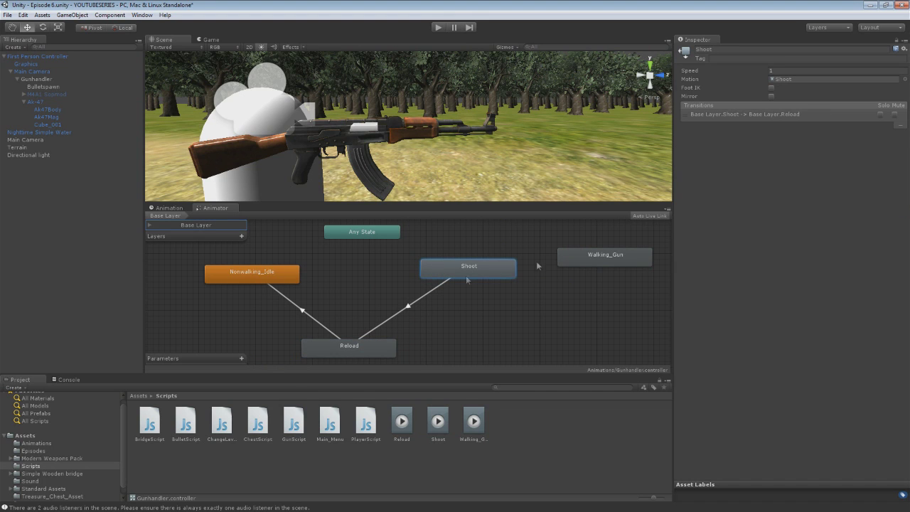
# Add two bool parameters named Shoot and Reload.
pyautogui.click(241, 358)
pyautogui.click(250, 389)
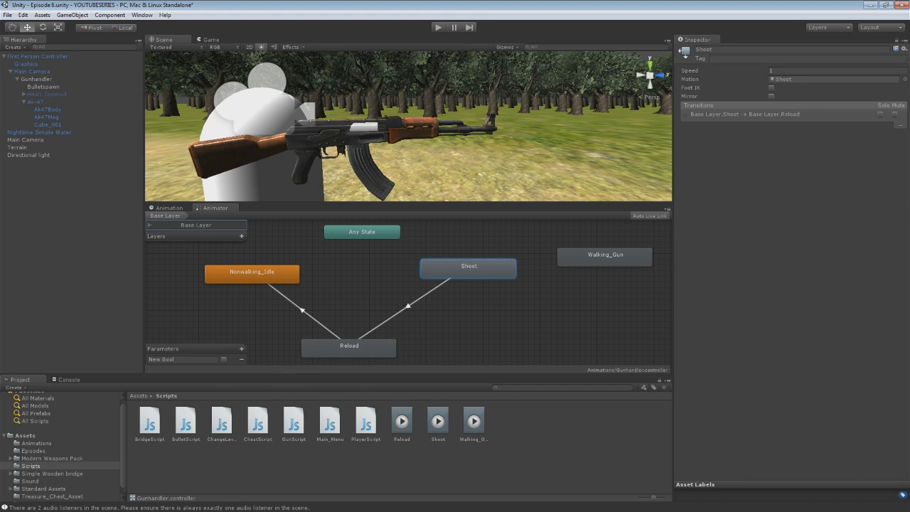
pyautogui.write('Shoot')
pyautogui.click(242, 349)
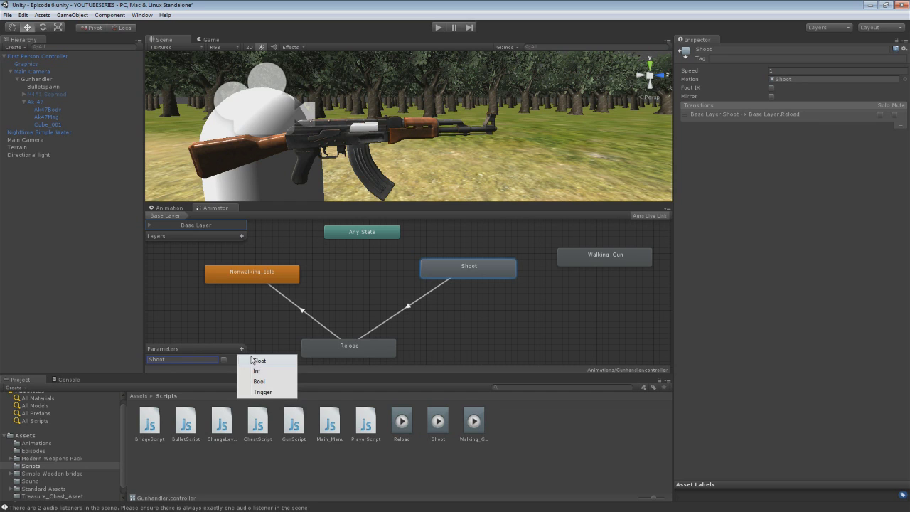
pyautogui.click(260, 379)
pyautogui.write('Reload')
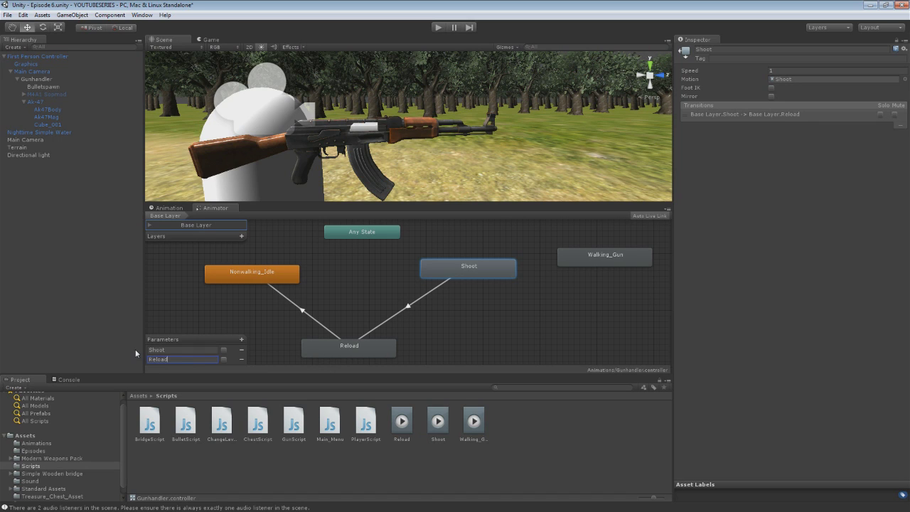
pyautogui.click(359, 345)
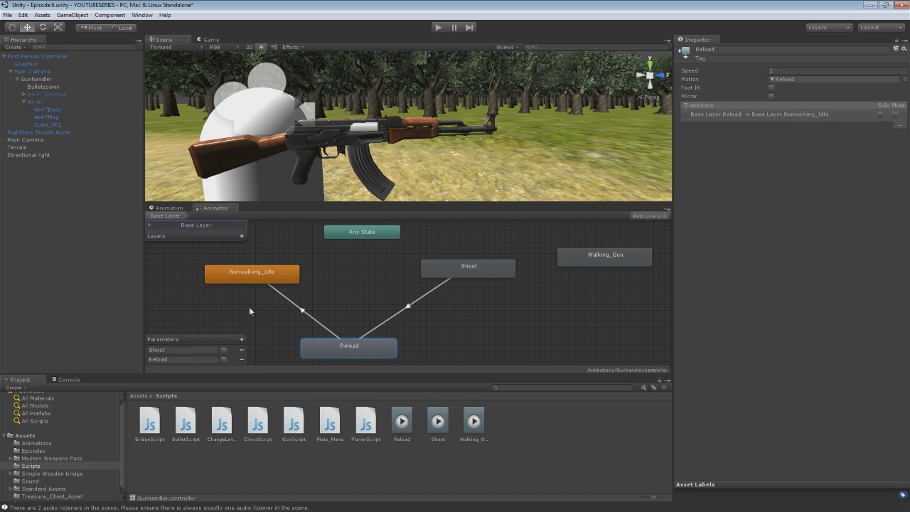
# Link Shoot and Nonwalking_Idle with transitions in both directions.
pyautogui.click(435, 269)
pyautogui.rightClick(447, 271)
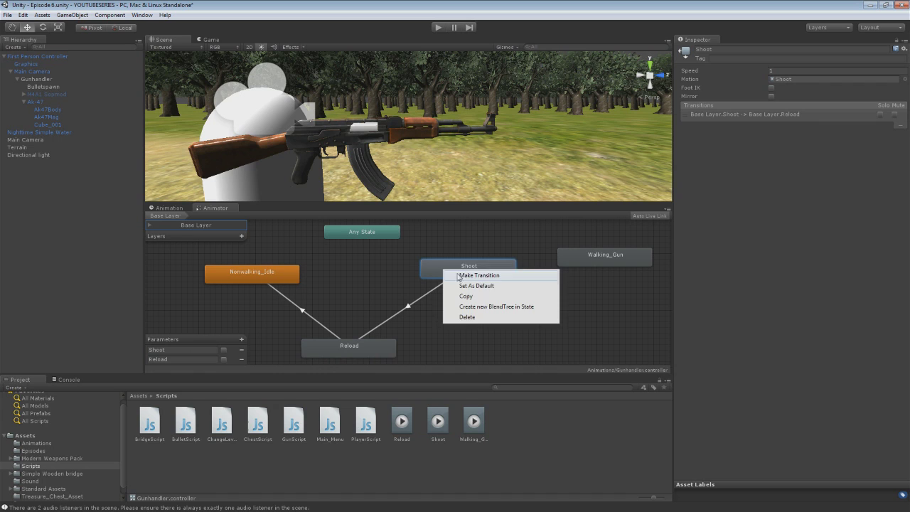
pyautogui.click(467, 276)
pyautogui.click(272, 274)
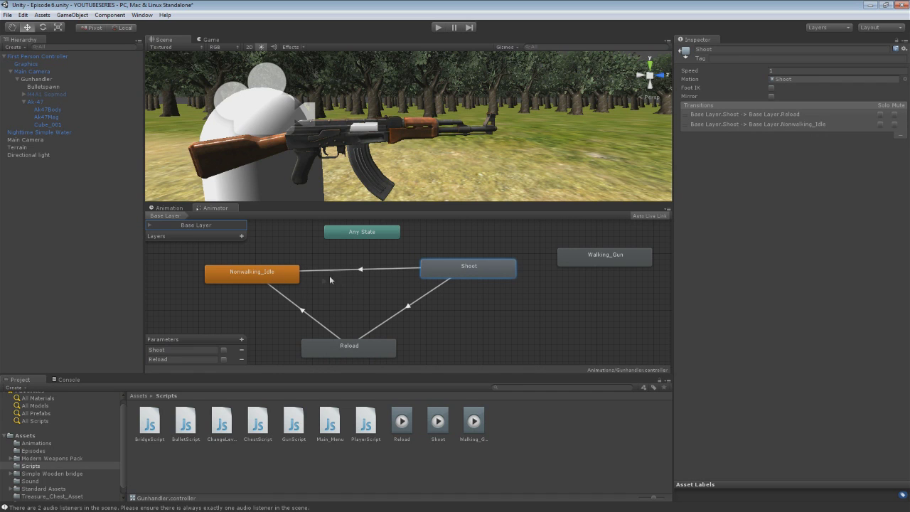
pyautogui.click(280, 276)
pyautogui.rightClick(278, 273)
pyautogui.click(302, 277)
pyautogui.click(430, 275)
# Add a transition from Nonwalking_Idle to Reload and nudge Reload slightly right.
pyautogui.rightClick(273, 278)
pyautogui.click(296, 286)
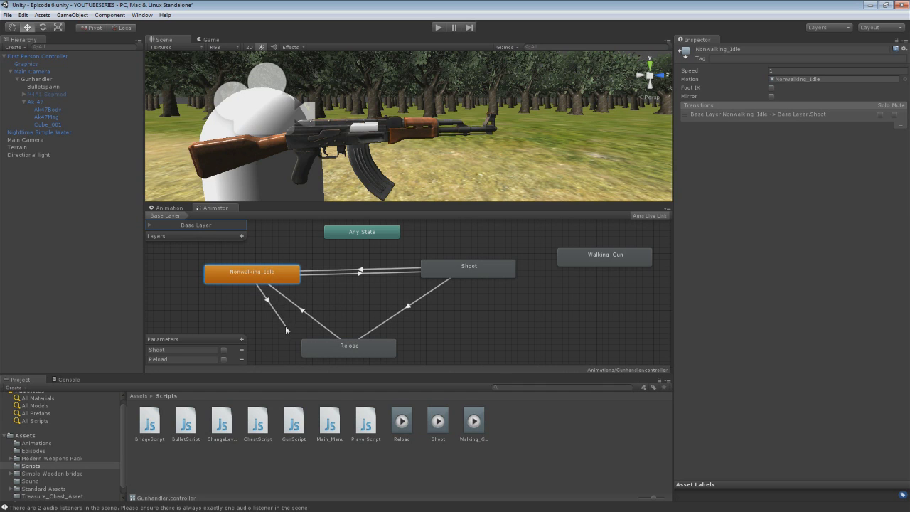
pyautogui.click(335, 346)
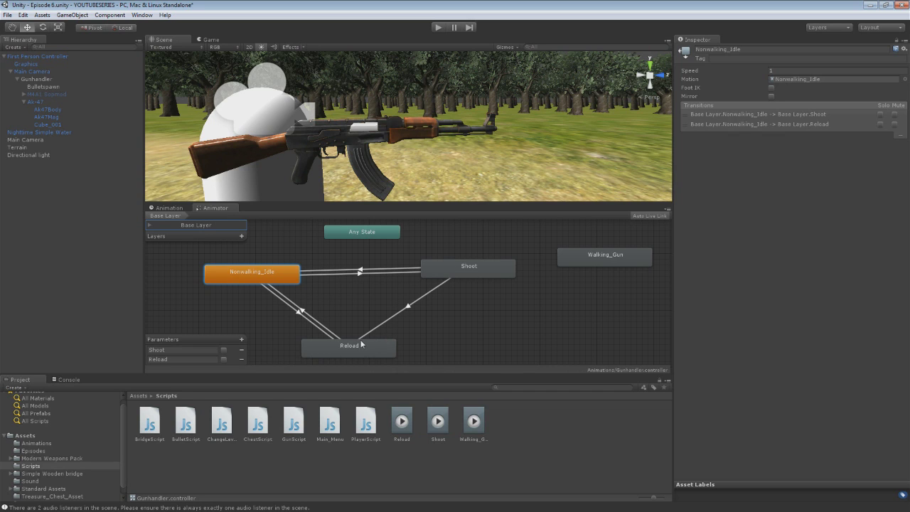
pyautogui.moveTo(361, 344); pyautogui.dragTo(373, 344)
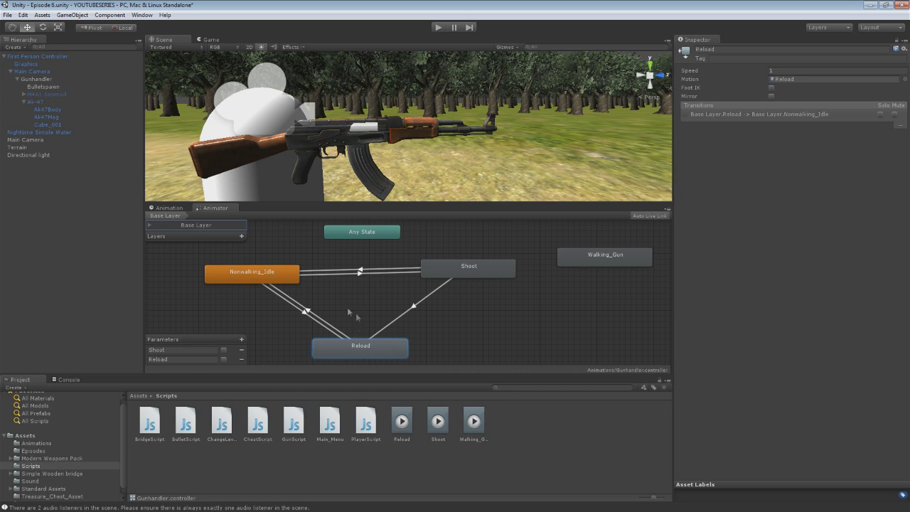
# Make the Nonwalking_Idle→Reload transition require Reload and preview it on the Gunhandler model.
pyautogui.click(305, 315)
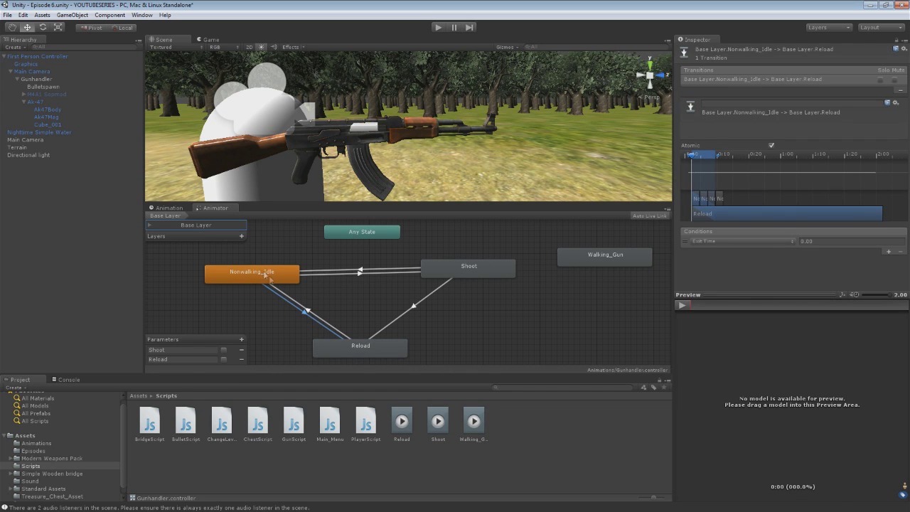
pyautogui.click(725, 241)
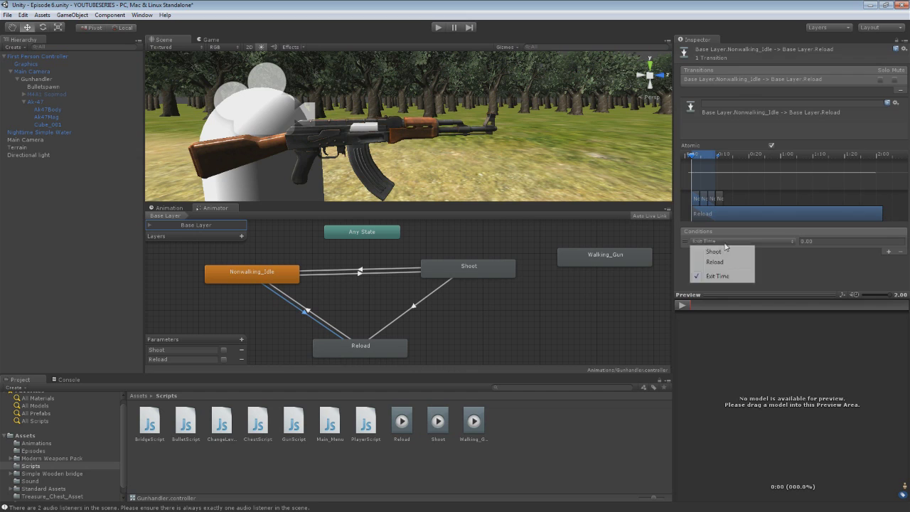
pyautogui.click(714, 262)
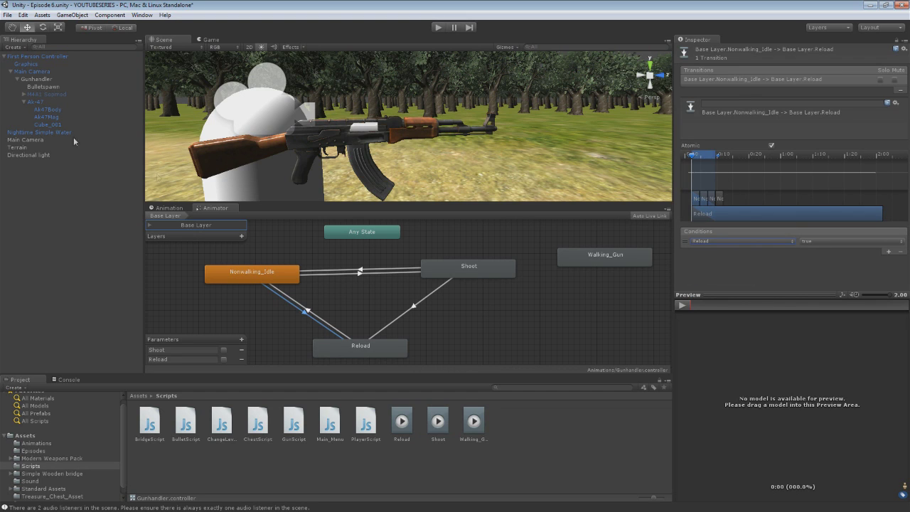
pyautogui.moveTo(32, 81); pyautogui.dragTo(730, 358)
pyautogui.click(683, 304)
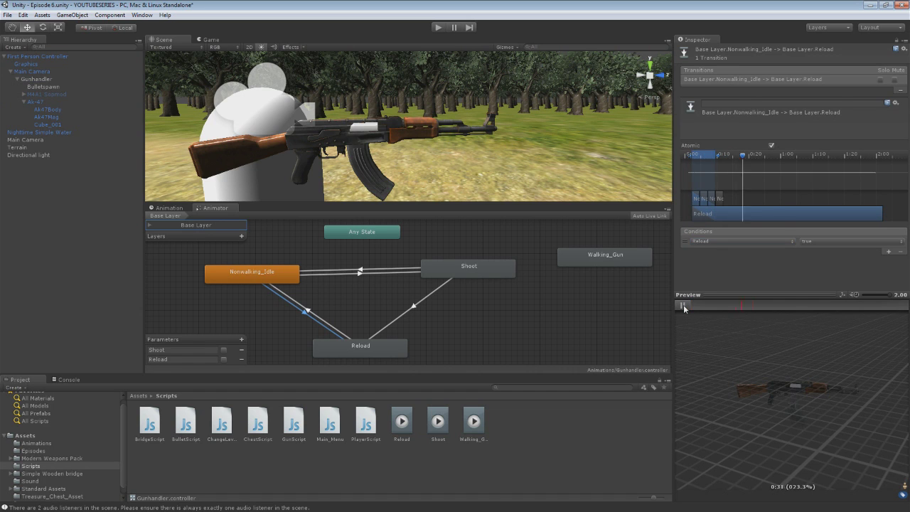
pyautogui.click(682, 305)
# Set the Reload→Nonwalking_Idle transition conditions to Reload false and Shoot false.
pyautogui.click(308, 312)
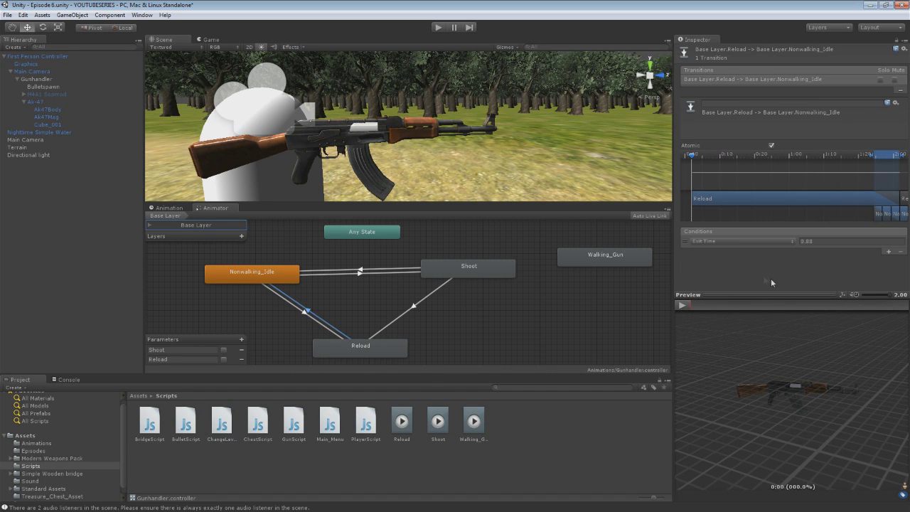
pyautogui.click(746, 241)
pyautogui.click(721, 260)
pyautogui.click(833, 242)
pyautogui.click(824, 261)
pyautogui.click(888, 251)
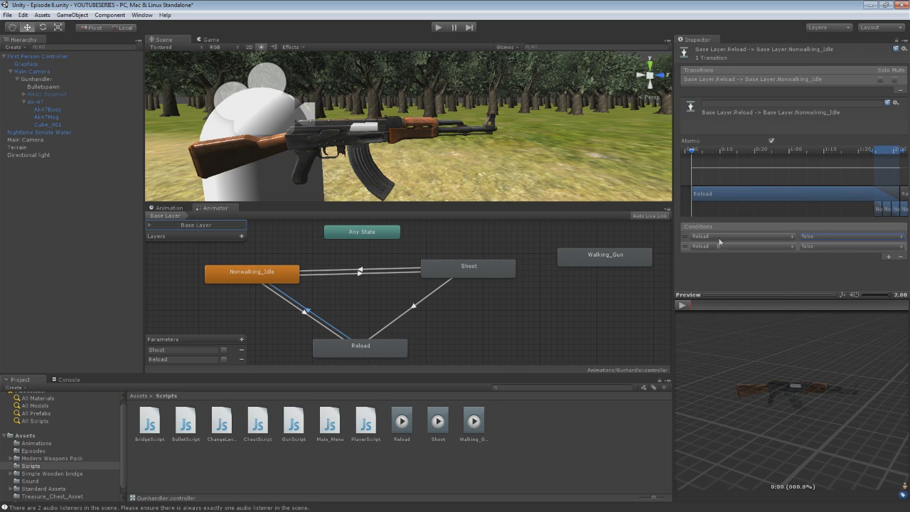
pyautogui.click(716, 246)
pyautogui.click(713, 257)
pyautogui.click(821, 247)
pyautogui.click(822, 264)
# Make Shoot→Reload require Reload and Nonwalking_Idle→Shoot require Shoot true.
pyautogui.click(418, 303)
pyautogui.click(721, 246)
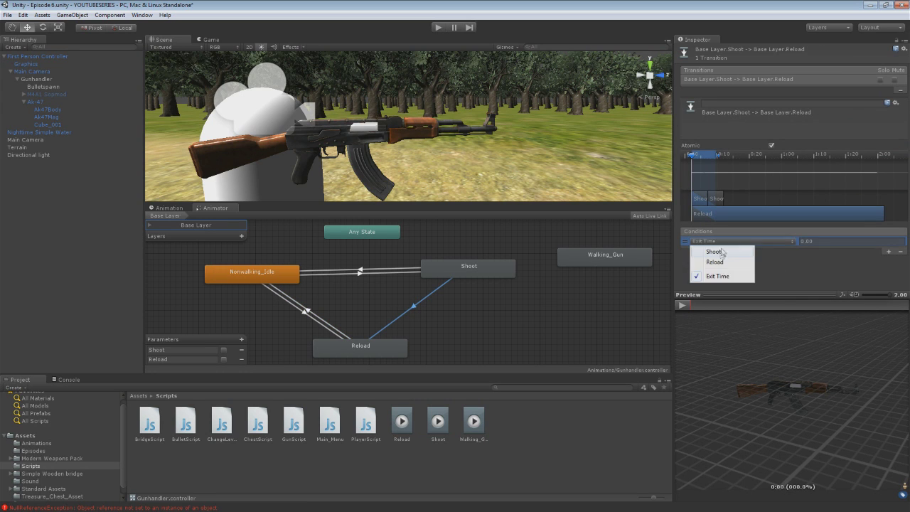
pyautogui.click(722, 259)
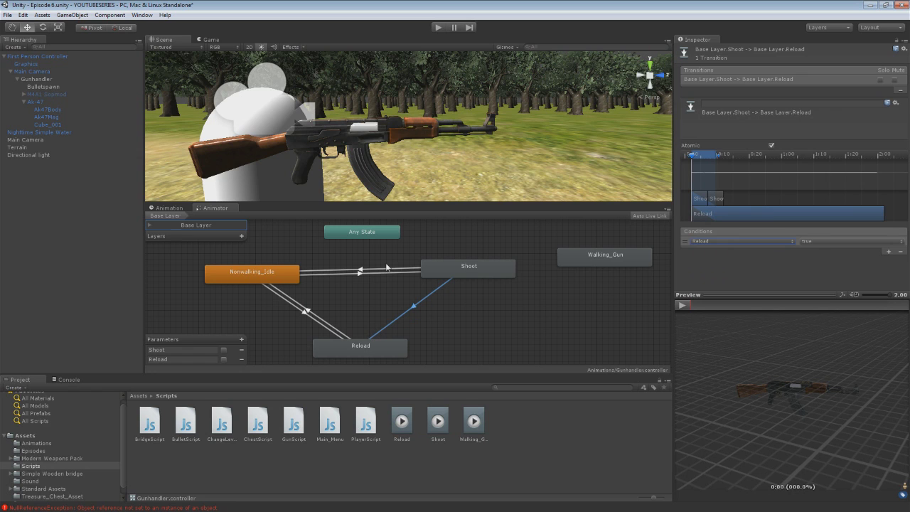
pyautogui.click(363, 272)
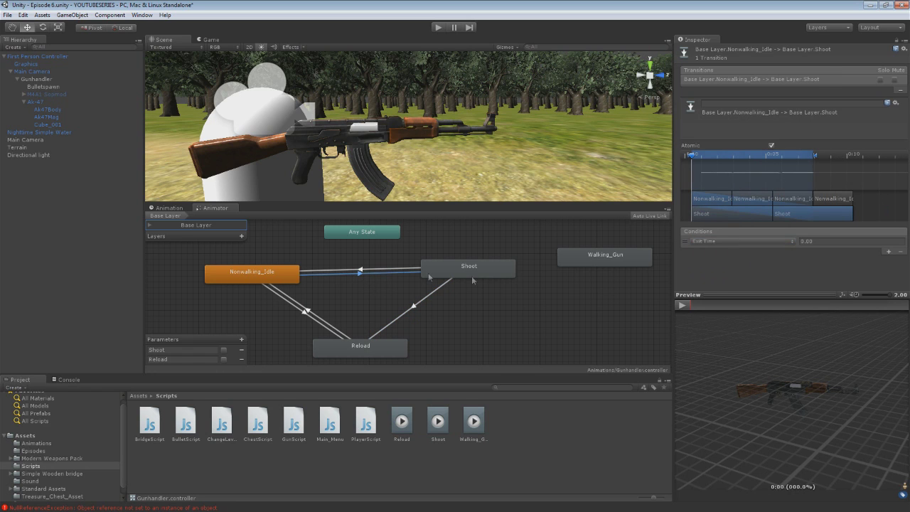
pyautogui.click(741, 243)
pyautogui.click(718, 250)
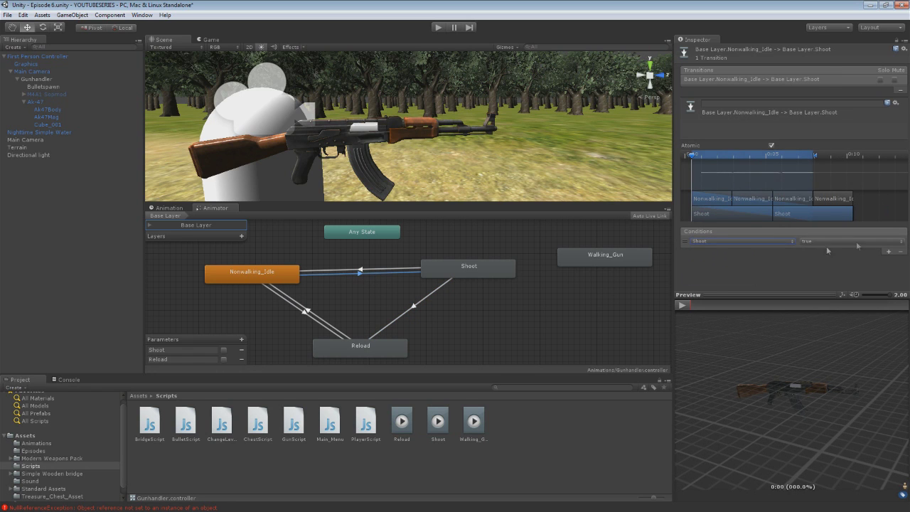
# Set the Shoot→Nonwalking_Idle transition conditions to Shoot false and Reload false.
pyautogui.click(384, 269)
pyautogui.click(743, 243)
pyautogui.click(718, 253)
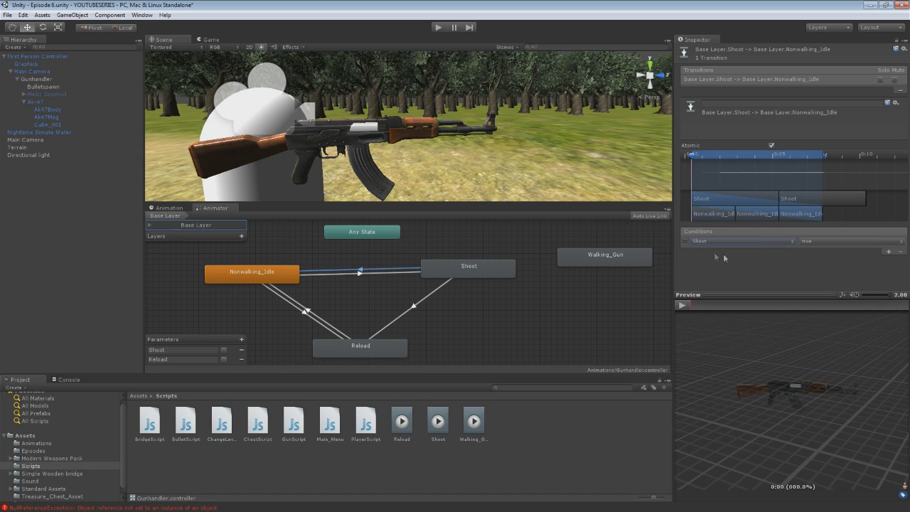
pyautogui.click(888, 251)
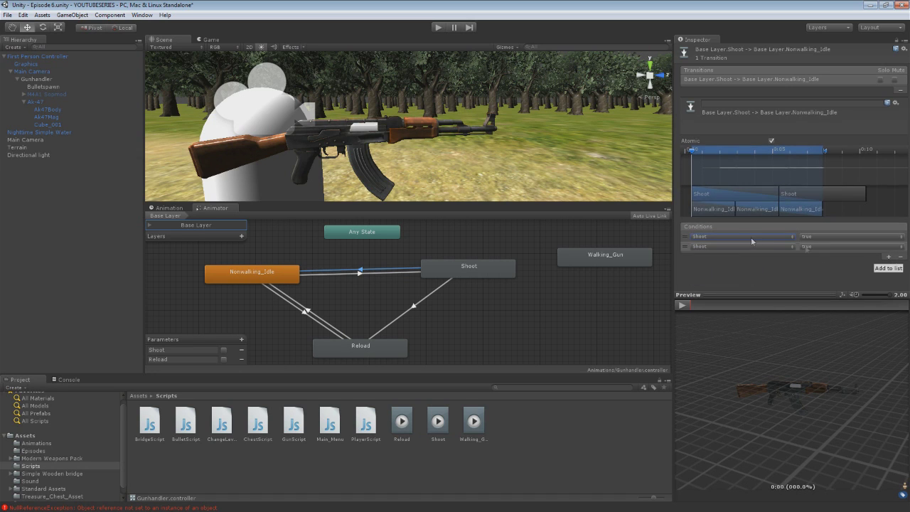
pyautogui.click(747, 246)
pyautogui.click(720, 266)
pyautogui.click(820, 245)
pyautogui.click(822, 267)
pyautogui.click(822, 236)
pyautogui.click(817, 257)
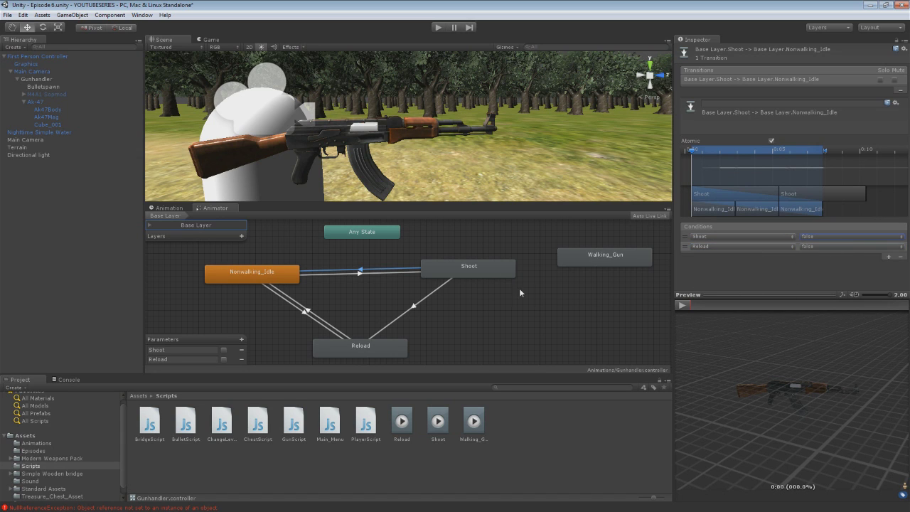
# Review the Idle→Reload and Shoot→Idle conditions, then place Walking_Gun right of Shoot.
pyautogui.click(306, 311)
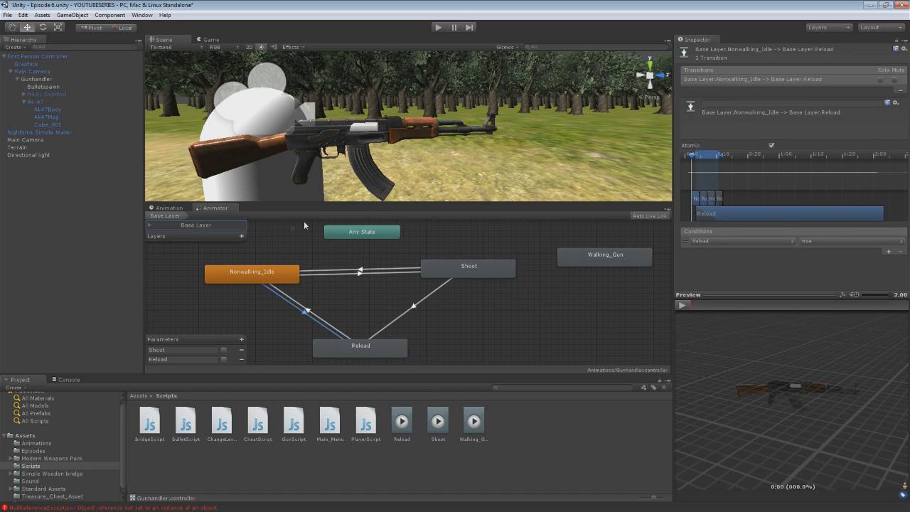
pyautogui.click(400, 270)
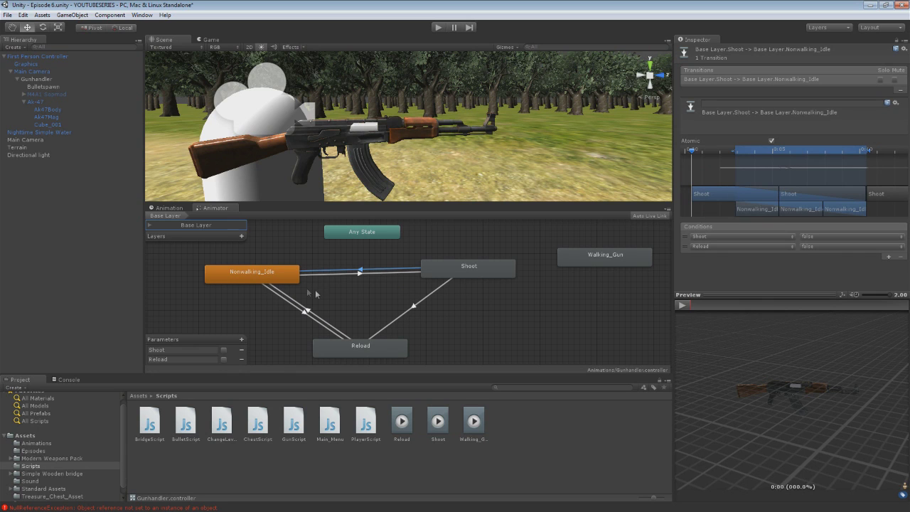
pyautogui.moveTo(592, 266); pyautogui.dragTo(612, 289)
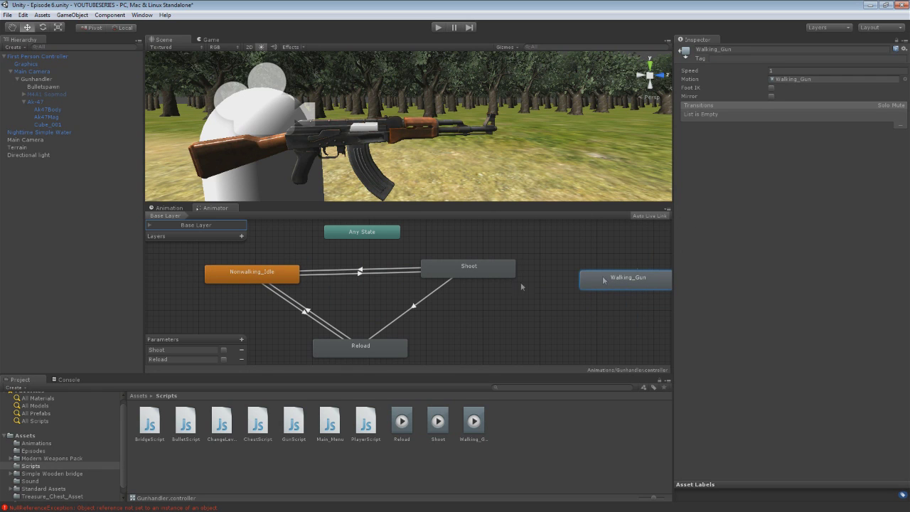
pyautogui.moveTo(591, 285); pyautogui.dragTo(200, 314)
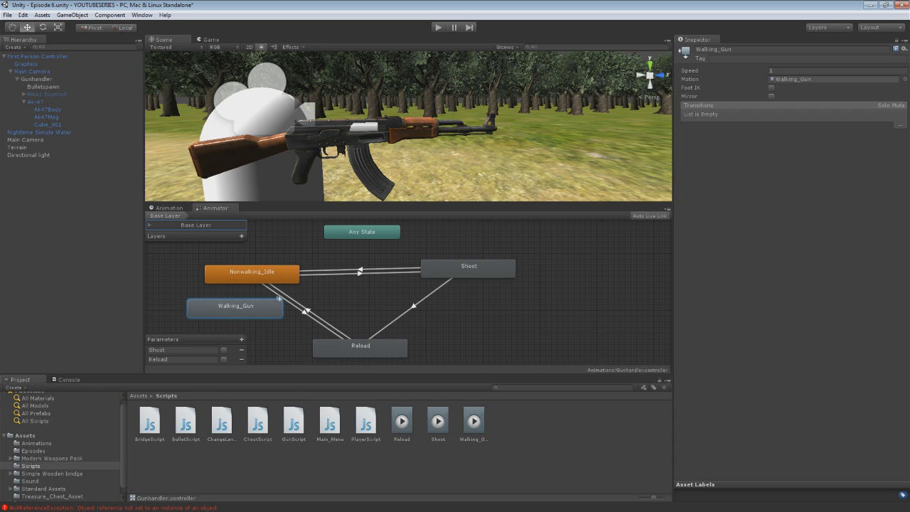
pyautogui.moveTo(251, 320); pyautogui.dragTo(548, 311)
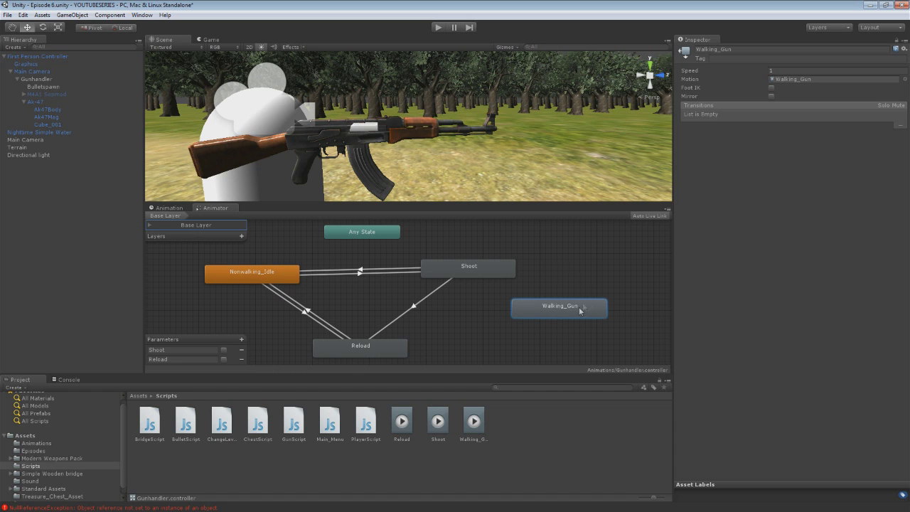
pyautogui.moveTo(555, 314)
pyautogui.mouseDown()
pyautogui.moveTo(572, 309)
pyautogui.moveTo(357, 325)
pyautogui.moveTo(634, 299)
pyautogui.moveTo(555, 299)
pyautogui.mouseUp()
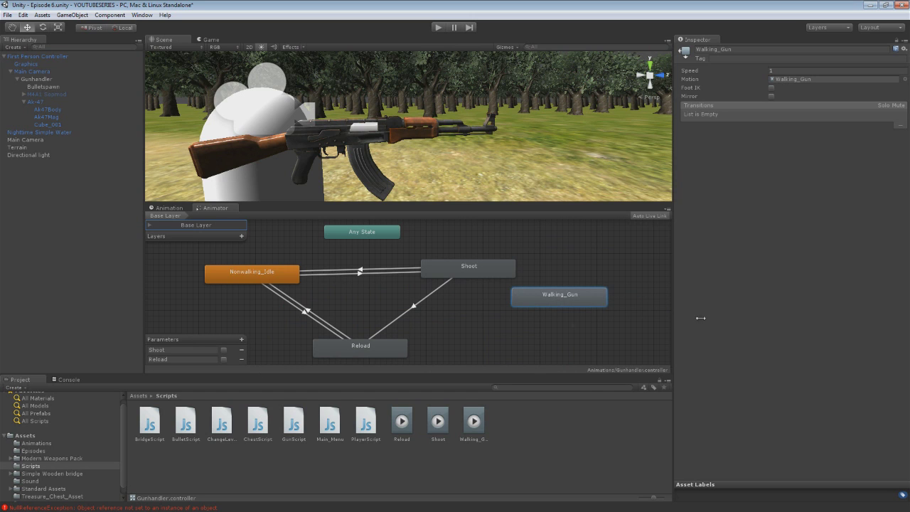
# In GunScript.js, delete the commented animator line and paste 'var animator : Animator;' as line 5.
pyautogui.hotkey('alt', 'Tab')
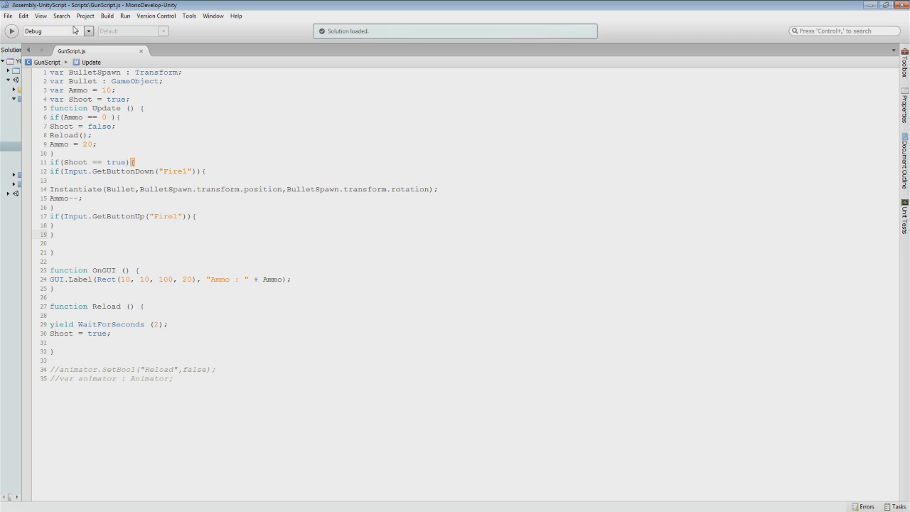
pyautogui.moveTo(216, 369); pyautogui.dragTo(50, 368)
pyautogui.moveTo(174, 379); pyautogui.dragTo(58, 378)
pyautogui.hotkey('ctrl', 'c')
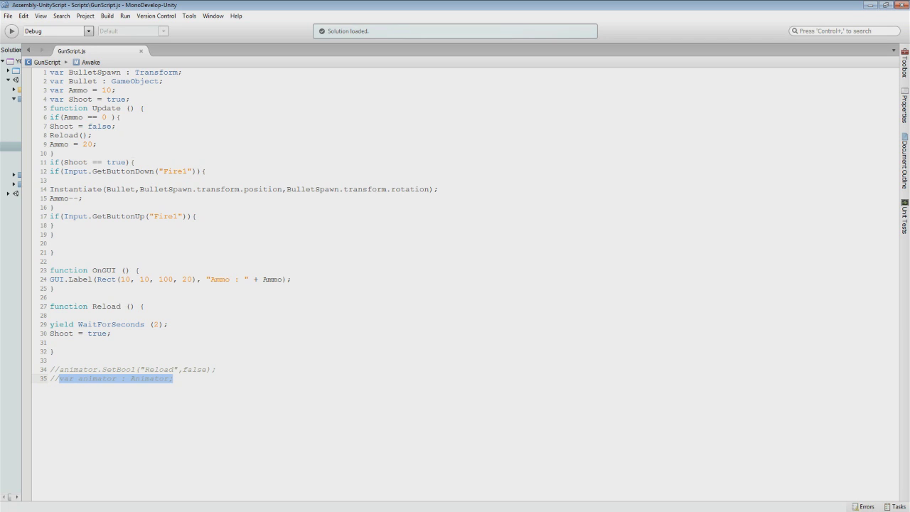
pyautogui.press('BackSpace')
pyautogui.press('BackSpace')
pyautogui.press('BackSpace')
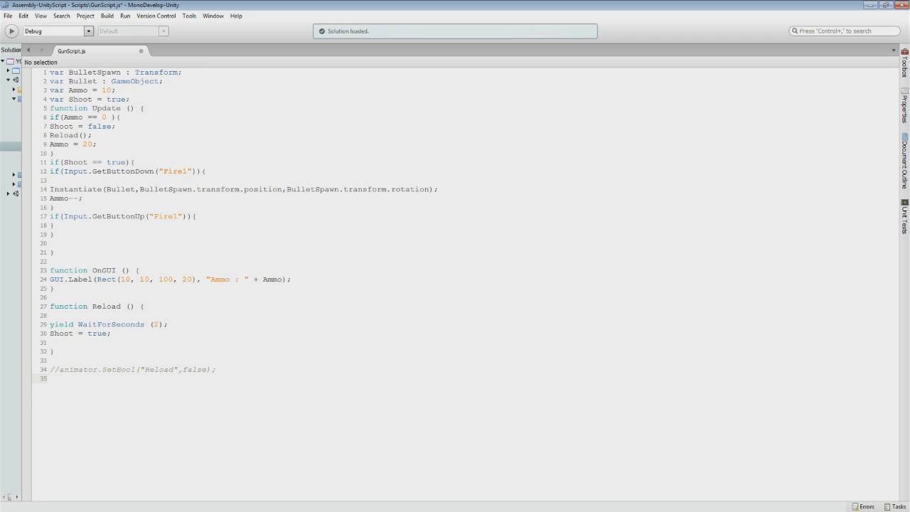
pyautogui.press('Return')
pyautogui.hotkey('ctrl', 'v')
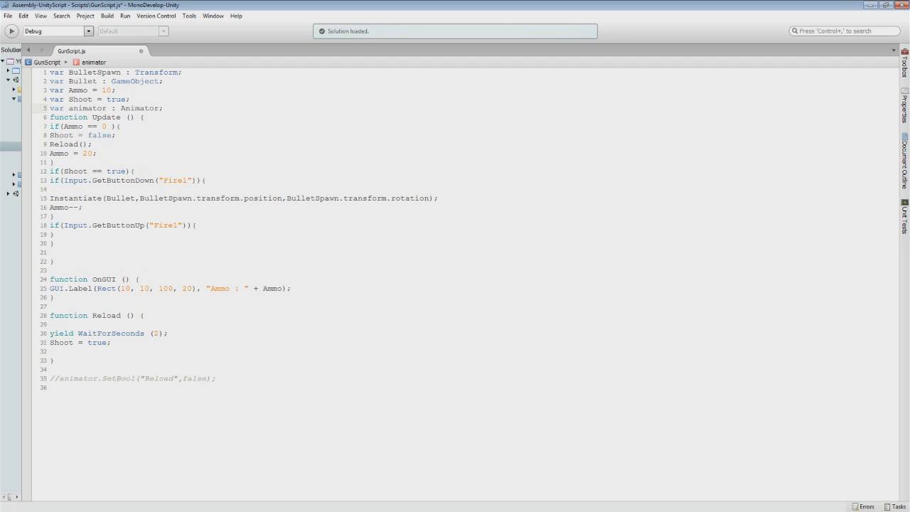
# Point out the animator name and Animator type, then delete the leftover commented SetBool call.
pyautogui.moveTo(121, 108); pyautogui.dragTo(69, 108)
pyautogui.click(69, 108)
pyautogui.moveTo(107, 108); pyautogui.dragTo(69, 108)
pyautogui.moveTo(216, 378); pyautogui.dragTo(59, 378)
pyautogui.press('BackSpace')
pyautogui.press('BackSpace')
pyautogui.press('BackSpace')
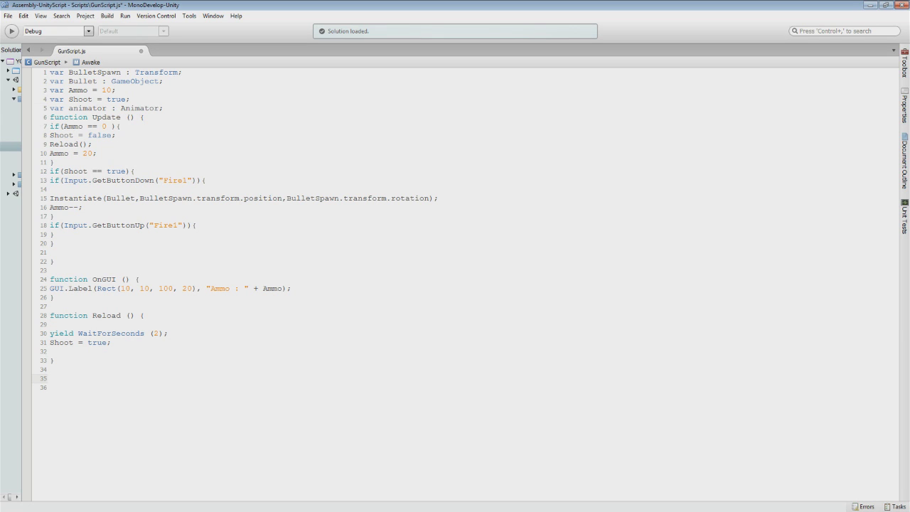
# Review the Animator declaration on line 5 and the Instantiate call on line 15.
pyautogui.moveTo(125, 108)
pyautogui.mouseDown()
pyautogui.moveTo(157, 108)
pyautogui.moveTo(121, 108)
pyautogui.mouseUp()
pyautogui.click(159, 108)
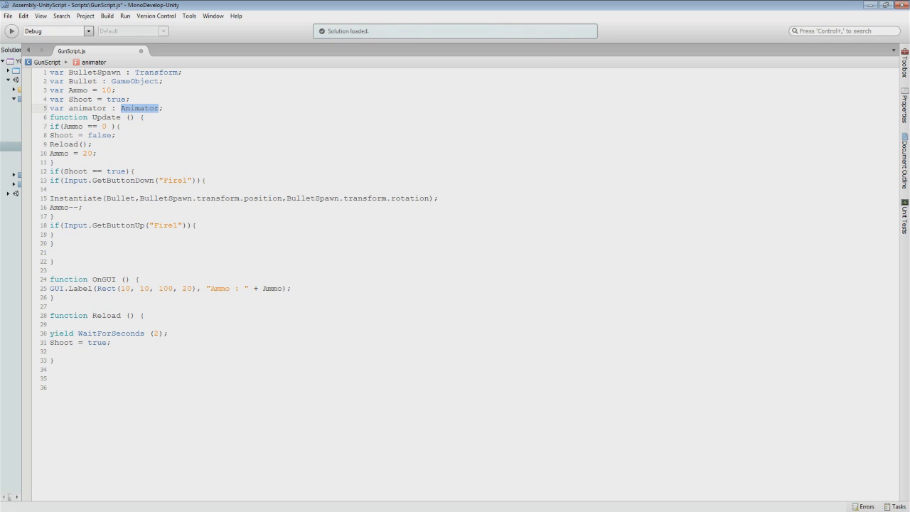
pyautogui.moveTo(59, 198); pyautogui.dragTo(438, 198)
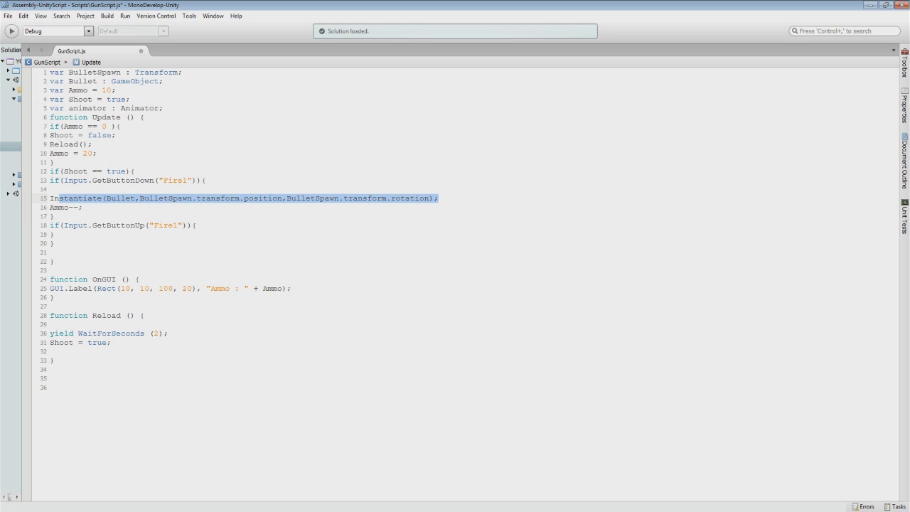
pyautogui.tripleClick(149, 108)
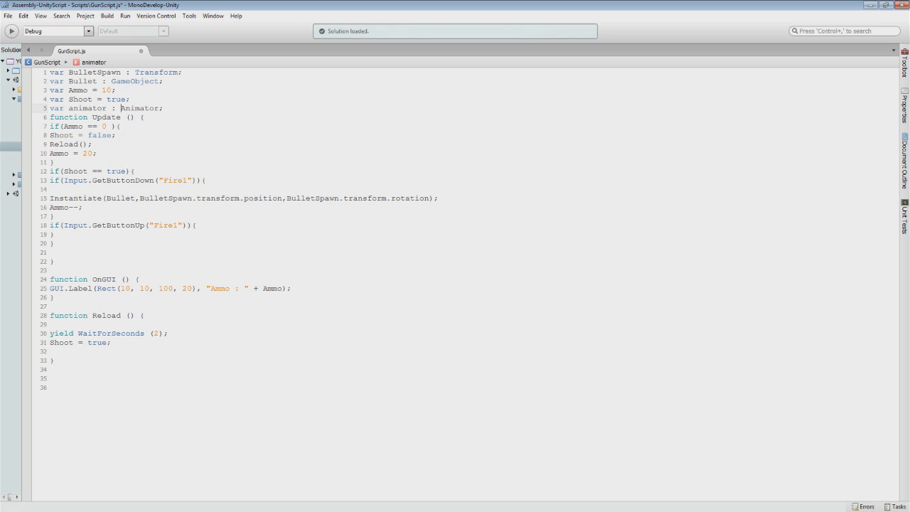